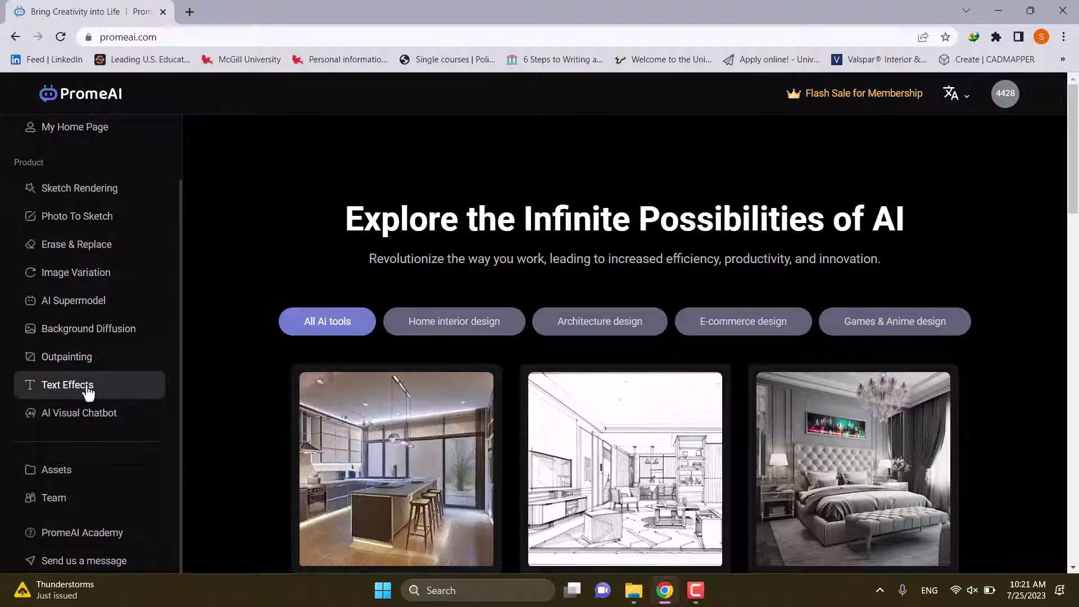
# Open the Sketch Rendering tool and look over its upload area, sample sketches and example renders.
pyautogui.click(99, 202)
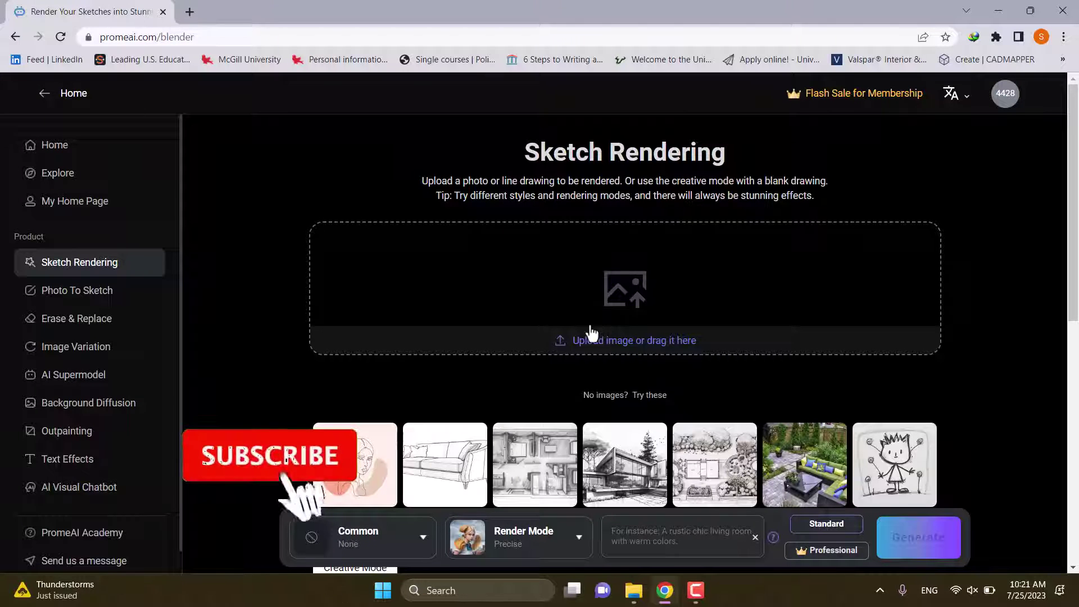
pyautogui.scroll(-3, 585, 323)
pyautogui.scroll(-1, 585, 331)
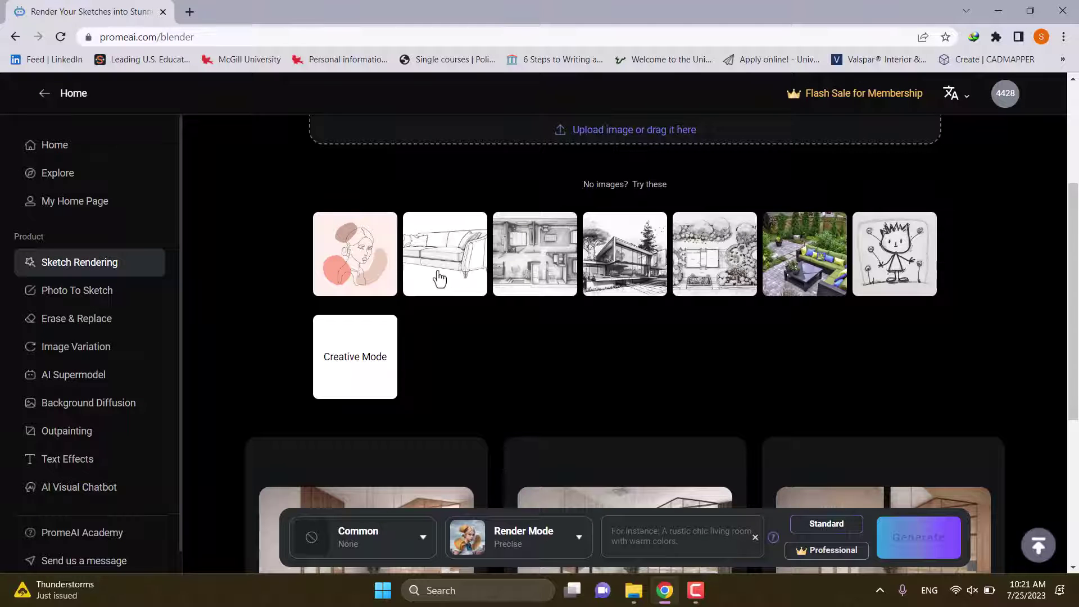
pyautogui.scroll(-1, 498, 321)
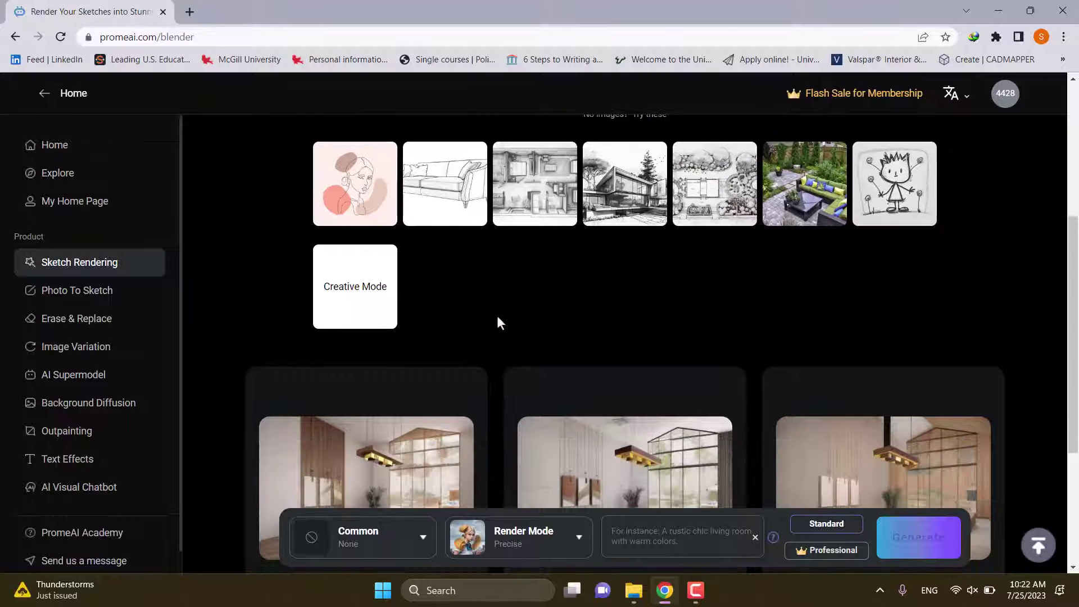
pyautogui.scroll(-2, 498, 320)
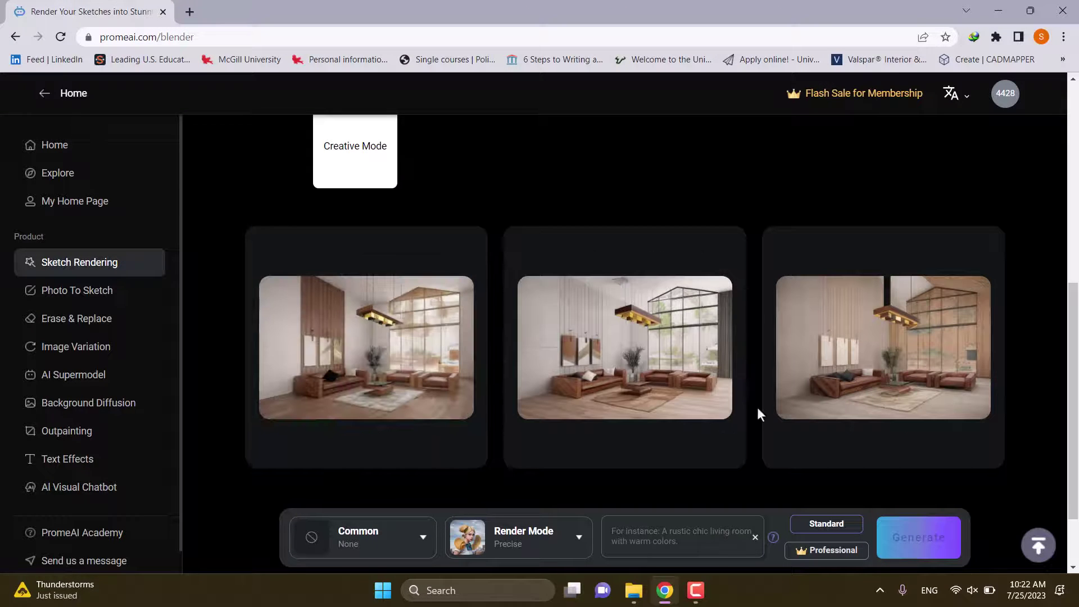
pyautogui.scroll(3, 757, 410)
pyautogui.scroll(-3, 759, 393)
pyautogui.scroll(7, 762, 388)
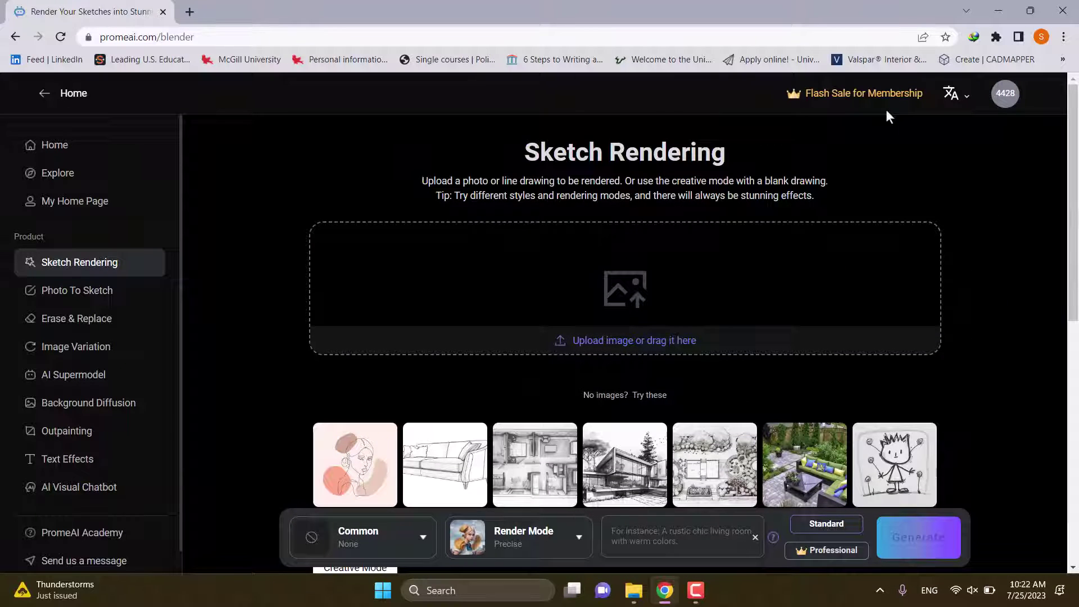
# Start an image upload, browse to the Downloads folder and display its files as thumbnails.
pyautogui.click(627, 315)
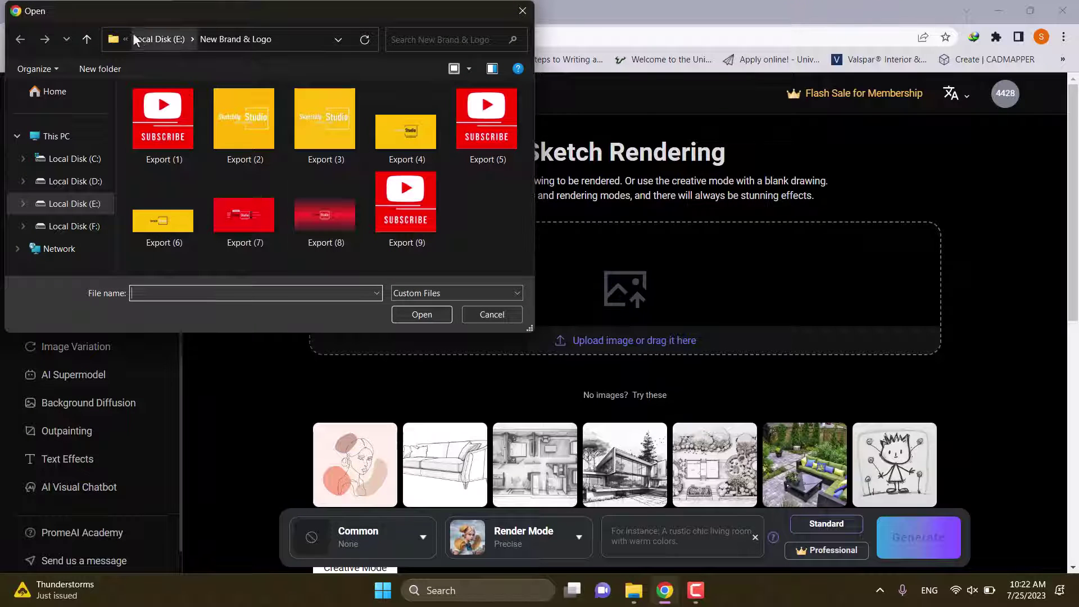
pyautogui.click(126, 39)
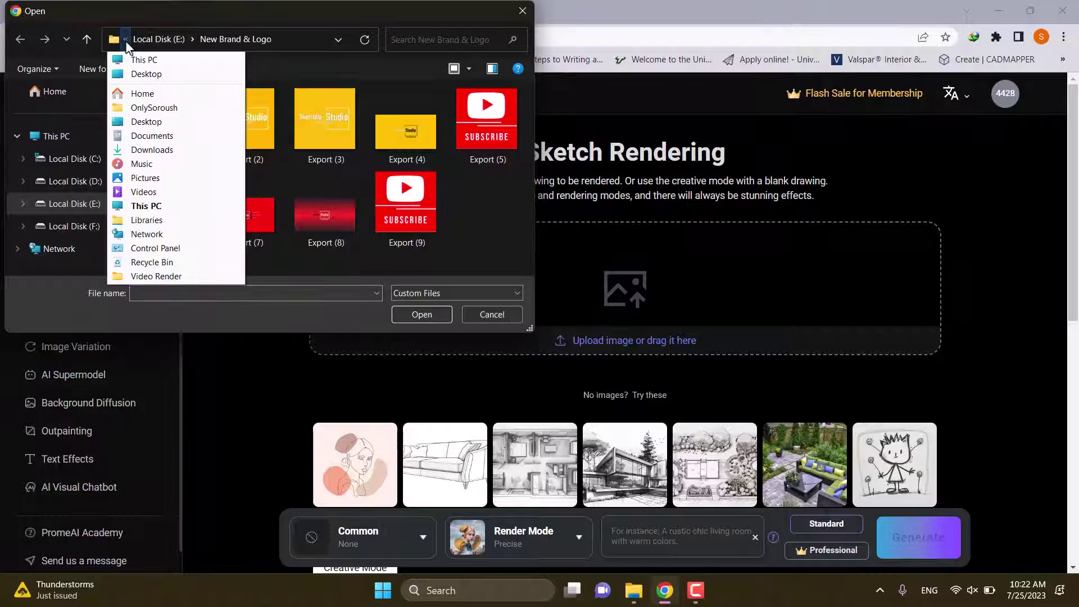
pyautogui.click(162, 151)
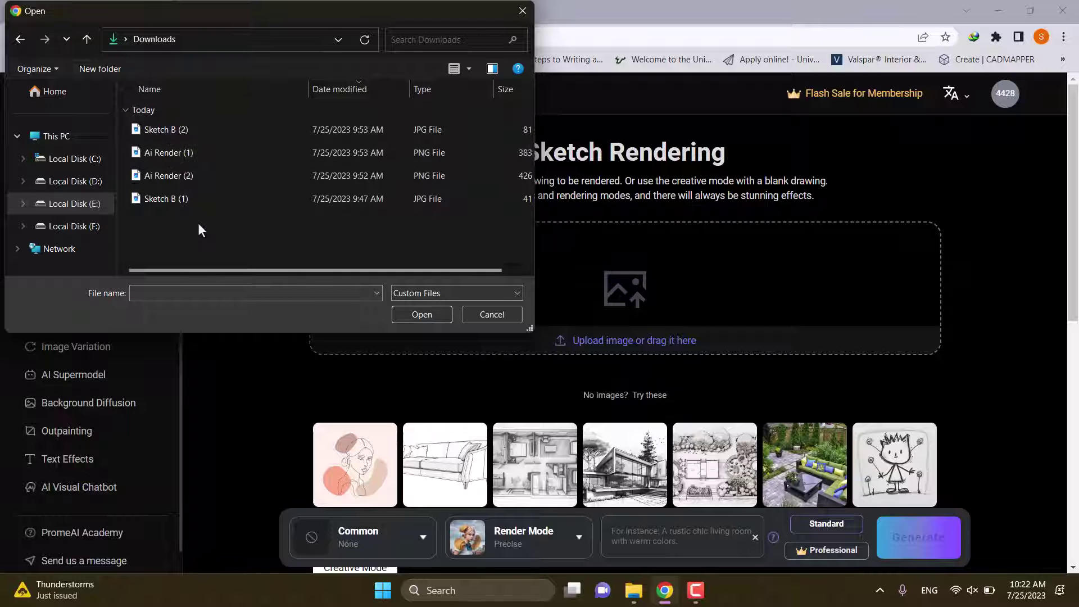
pyautogui.rightClick(198, 222)
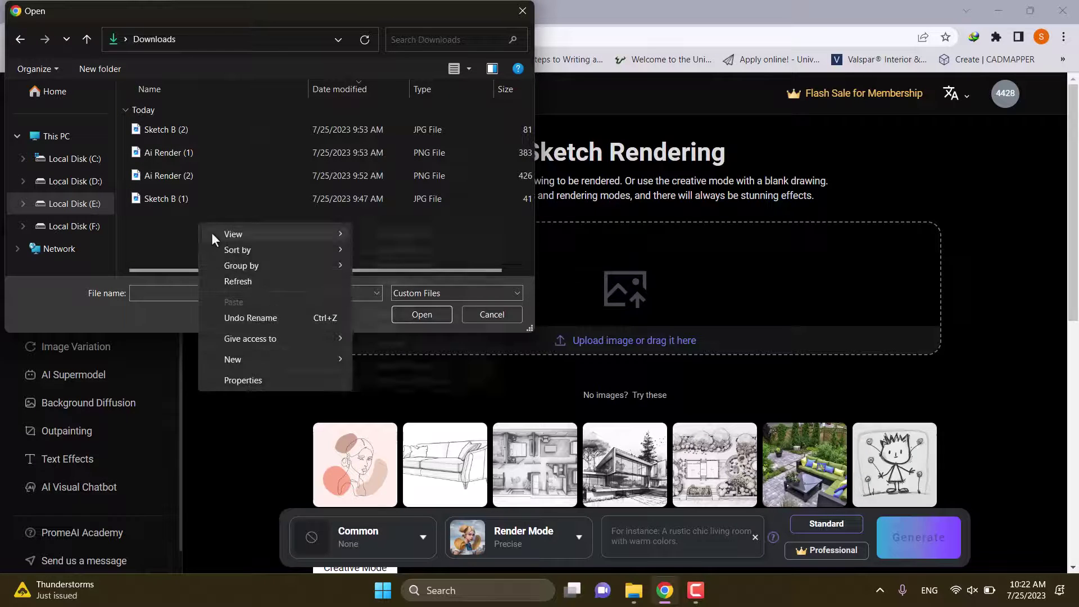
pyautogui.moveTo(211, 232)
pyautogui.click(391, 245)
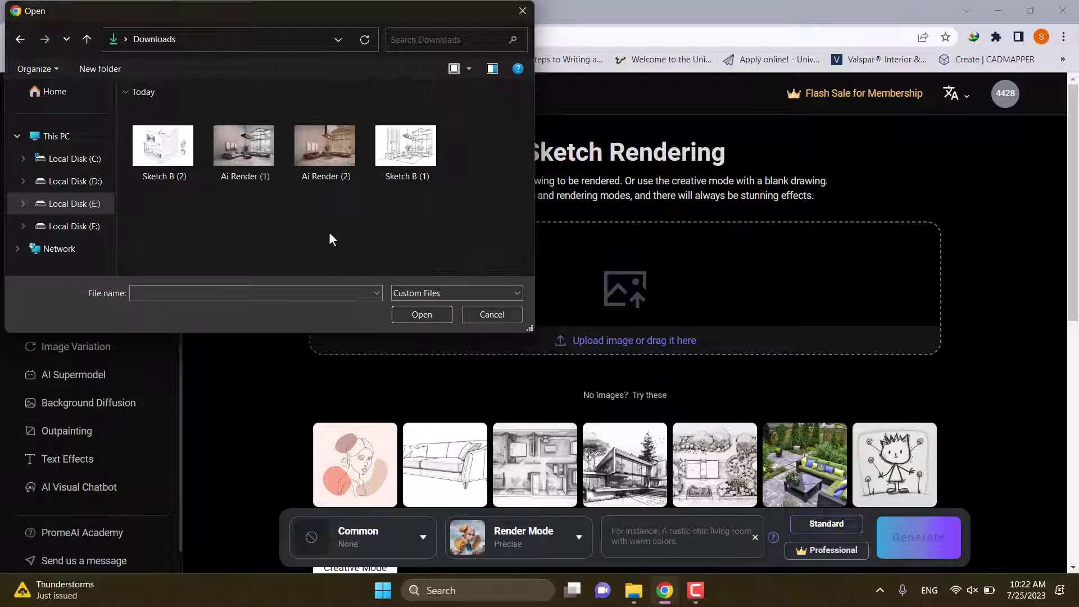
# Preview the bedroom drawing Sketch B (2) enlarged in the image viewer and upload it for rendering.
pyautogui.click(192, 167)
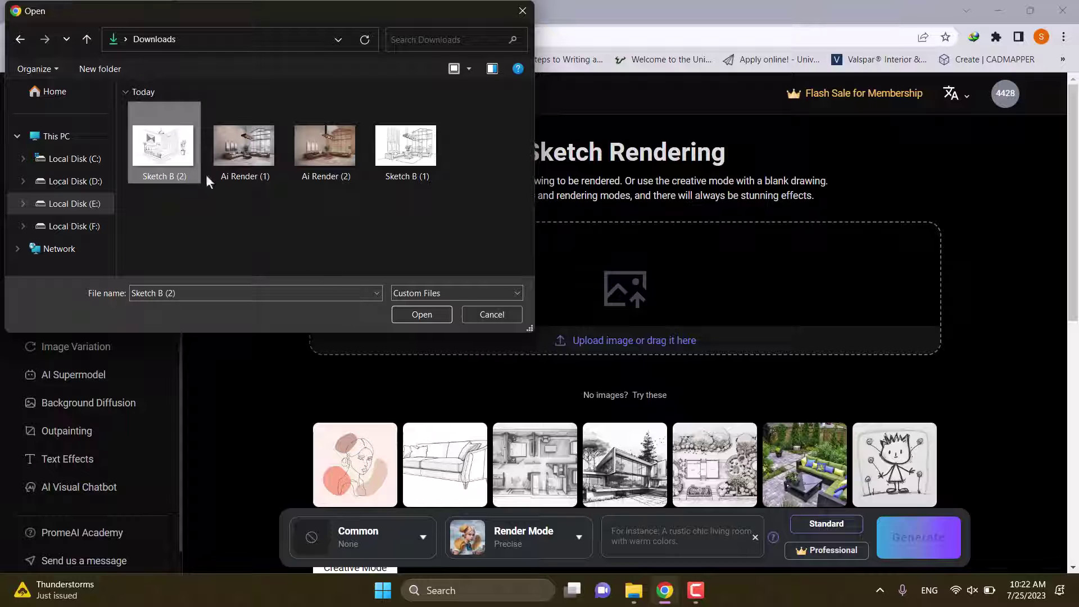
pyautogui.rightClick(180, 160)
pyautogui.click(215, 184)
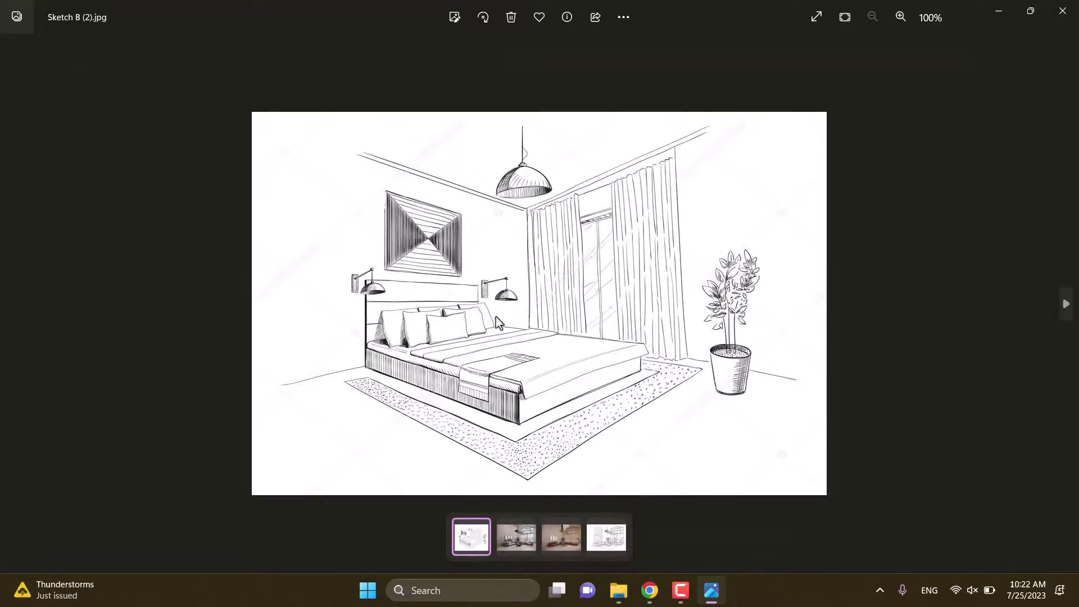
pyautogui.scroll(3, 505, 323)
pyautogui.scroll(-4, 527, 335)
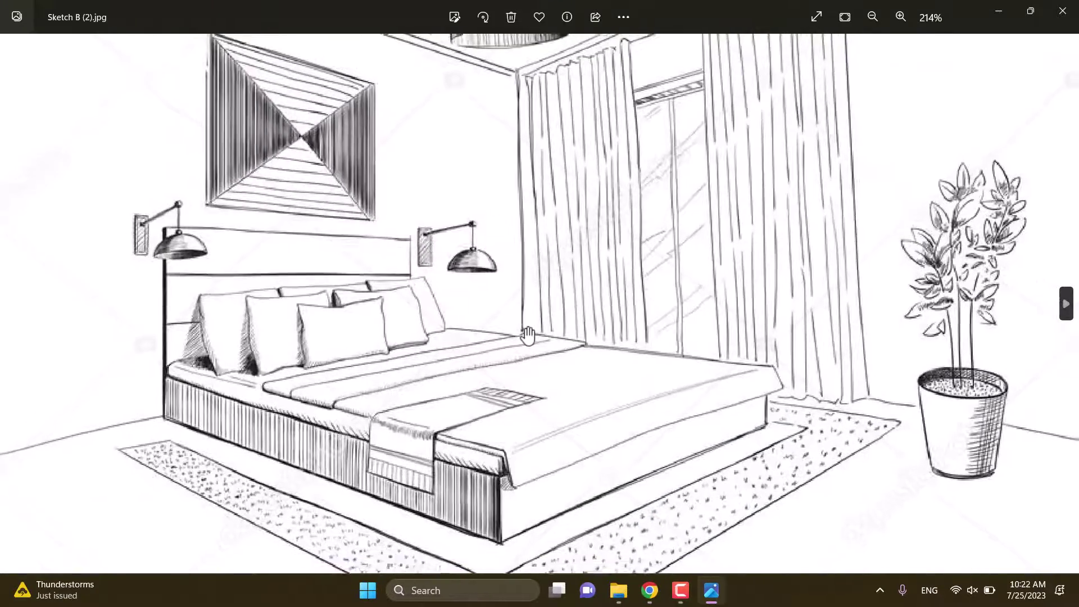
pyautogui.scroll(2, 651, 277)
pyautogui.scroll(-2, 651, 277)
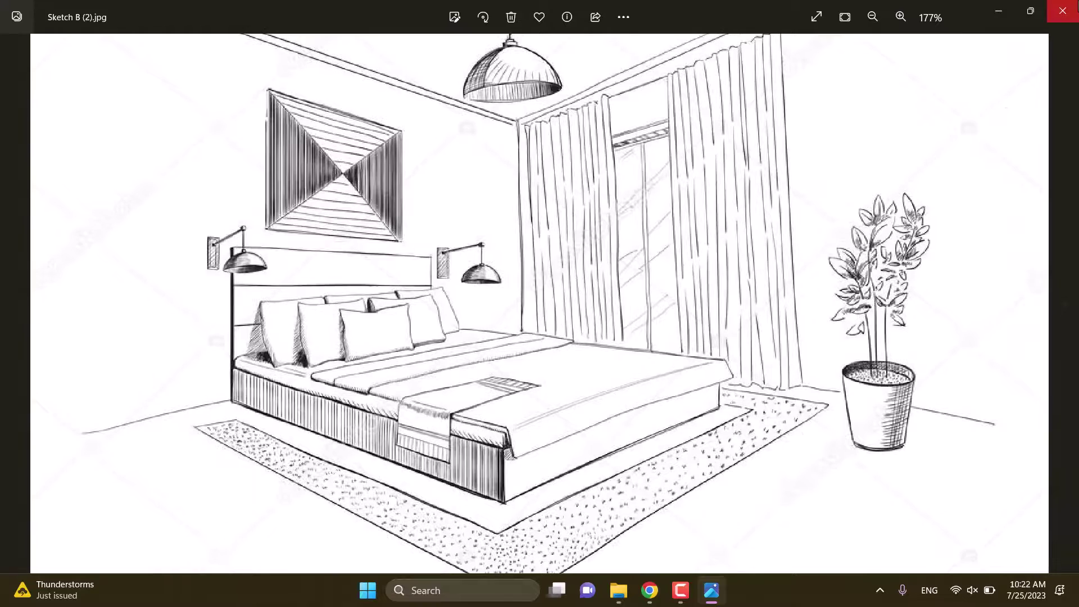
pyautogui.click(1062, 10)
pyautogui.click(444, 315)
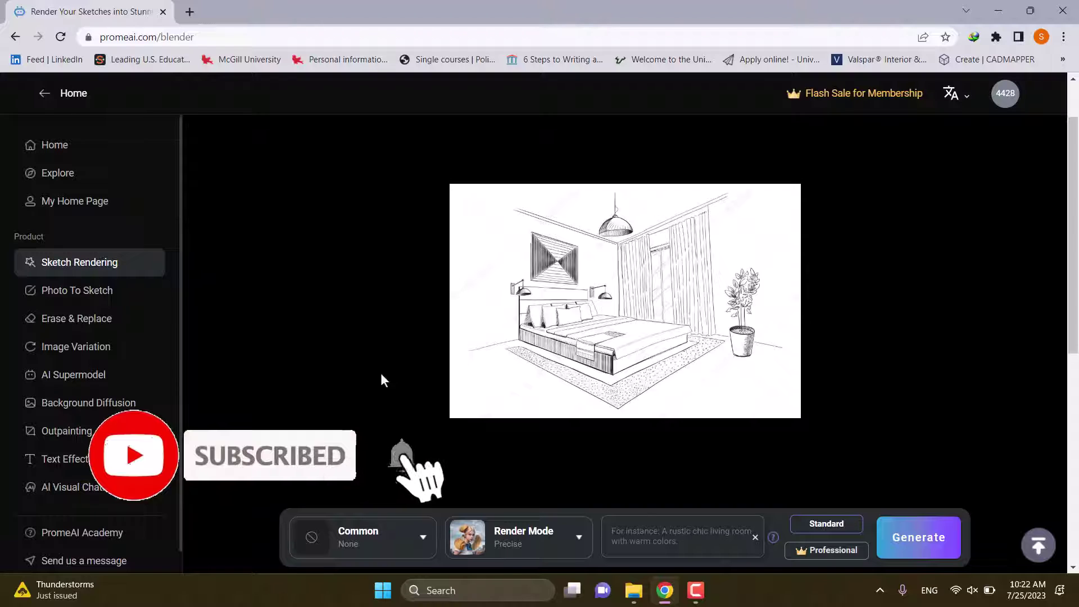
# Examine the render modes and the style categories, including Commercial Space, Landscape, Garden, Game&Anime and Architecture.
pyautogui.click(495, 548)
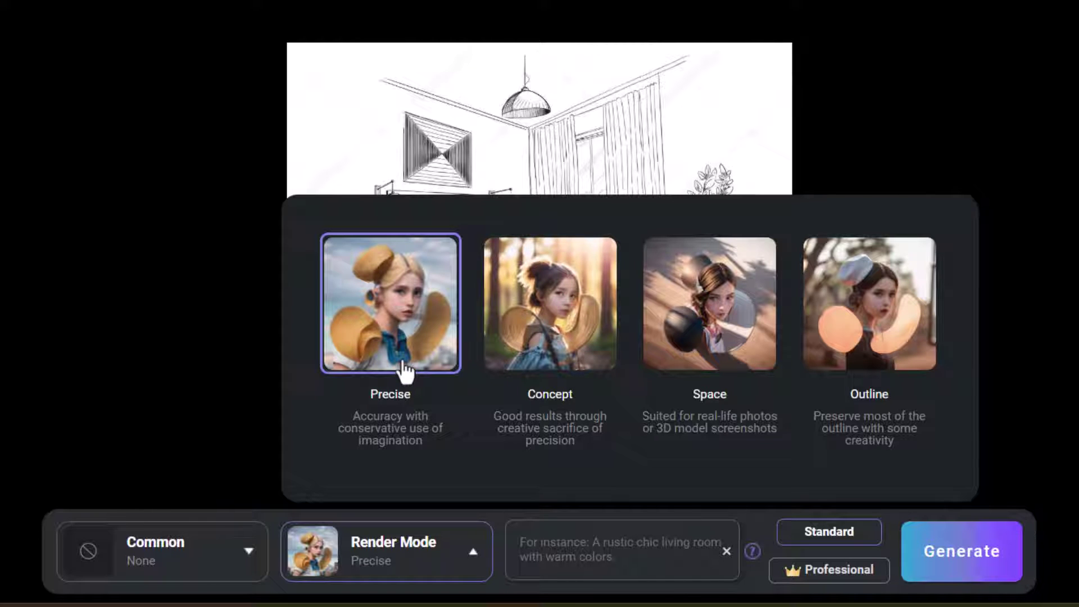
pyautogui.click(175, 567)
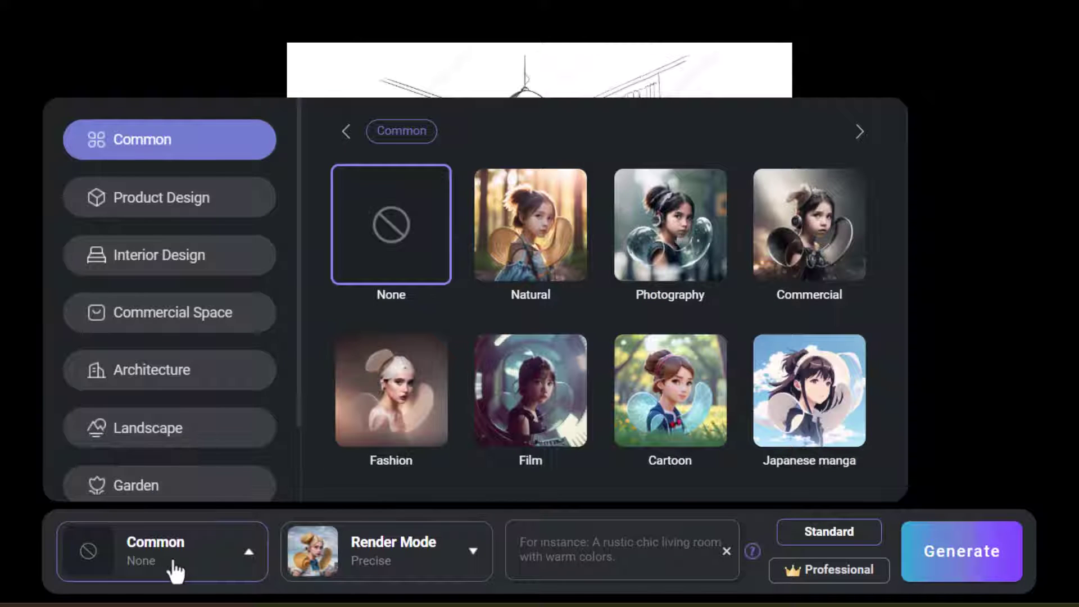
pyautogui.click(192, 478)
pyautogui.click(188, 313)
pyautogui.scroll(-2, 190, 337)
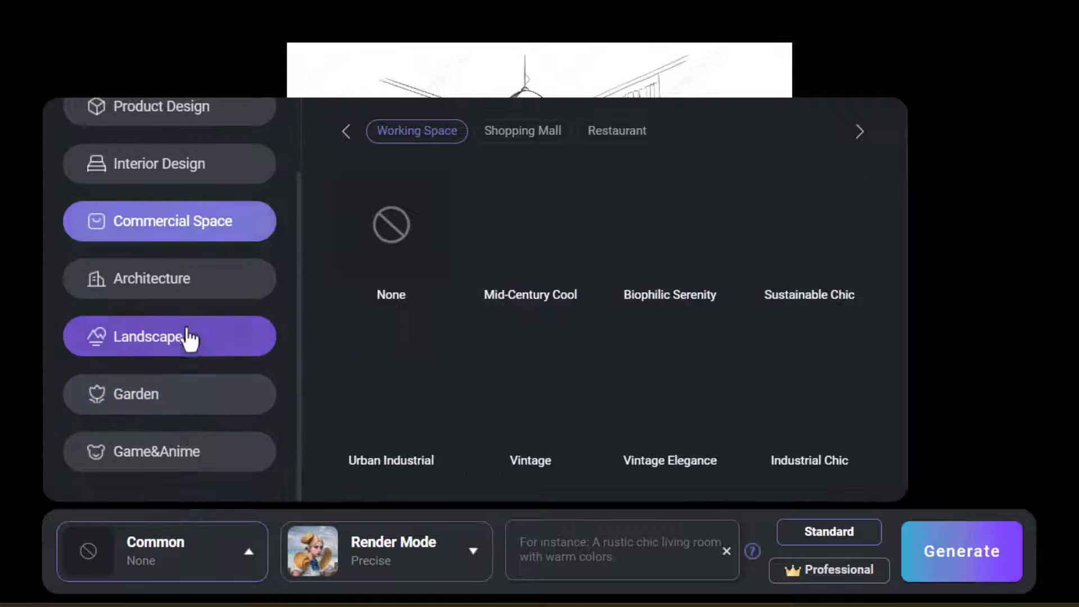
pyautogui.click(190, 337)
pyautogui.click(188, 465)
pyautogui.scroll(3, 189, 467)
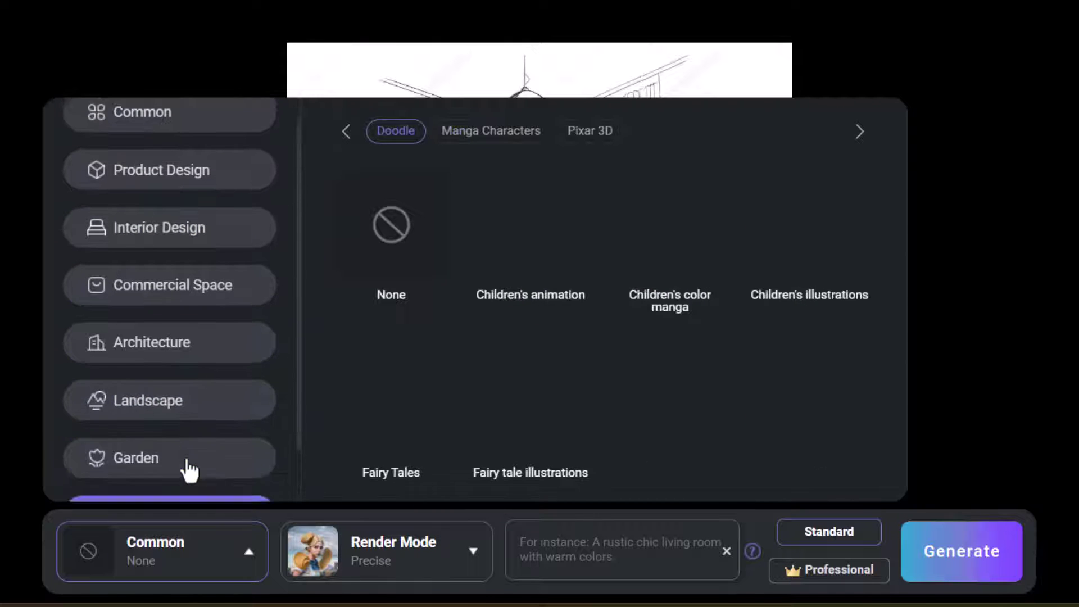
pyautogui.scroll(-2, 190, 469)
pyautogui.click(143, 413)
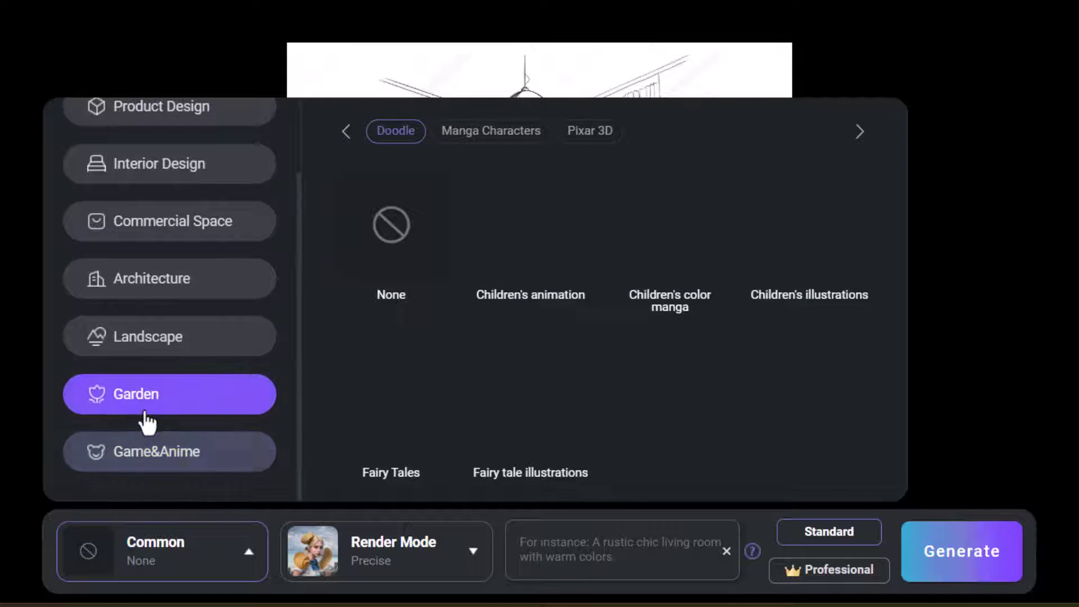
pyautogui.click(149, 348)
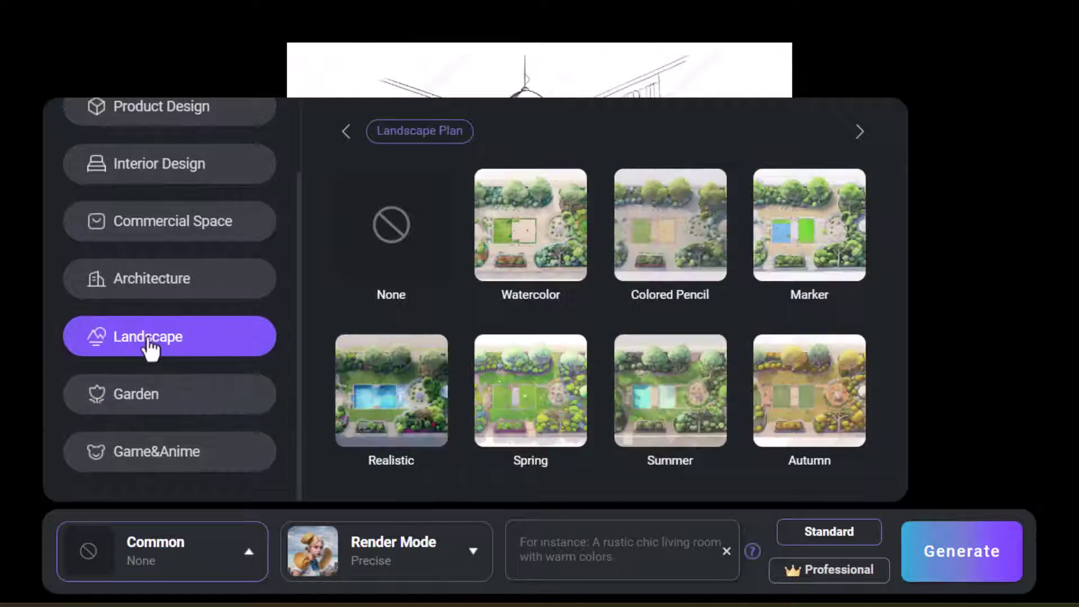
pyautogui.click(145, 284)
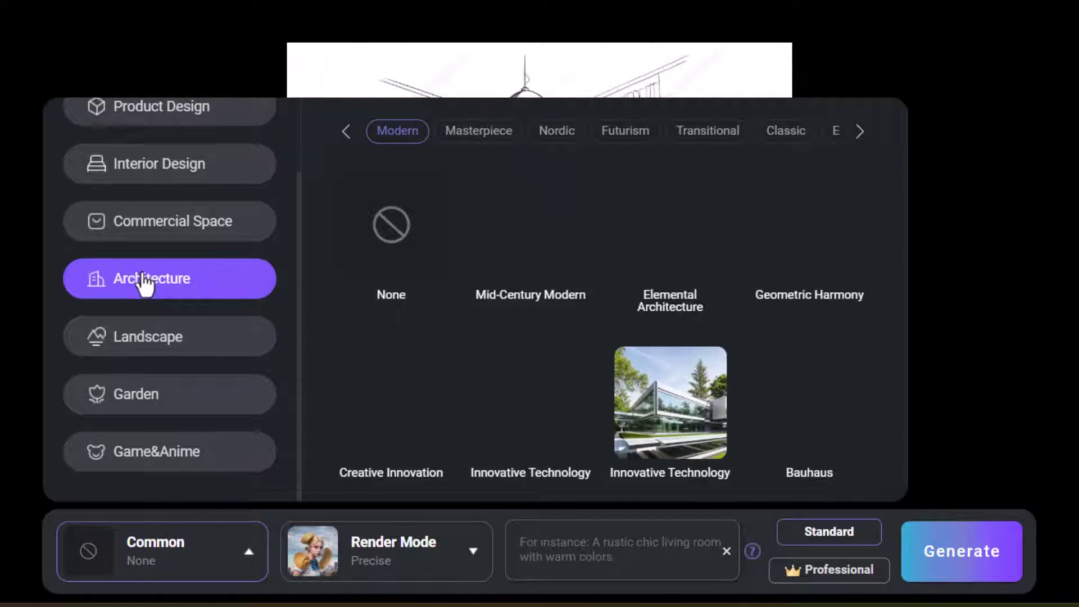
# Examine the Interior Design and Product Design subcategories, including the Vehicle styles.
pyautogui.scroll(3, 140, 286)
pyautogui.click(140, 270)
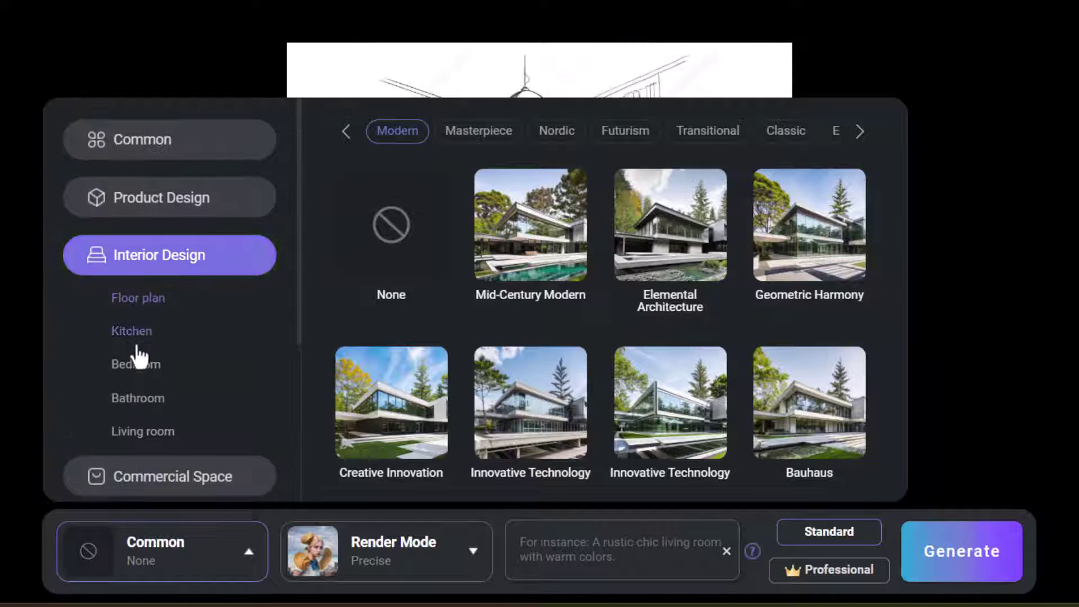
pyautogui.click(261, 212)
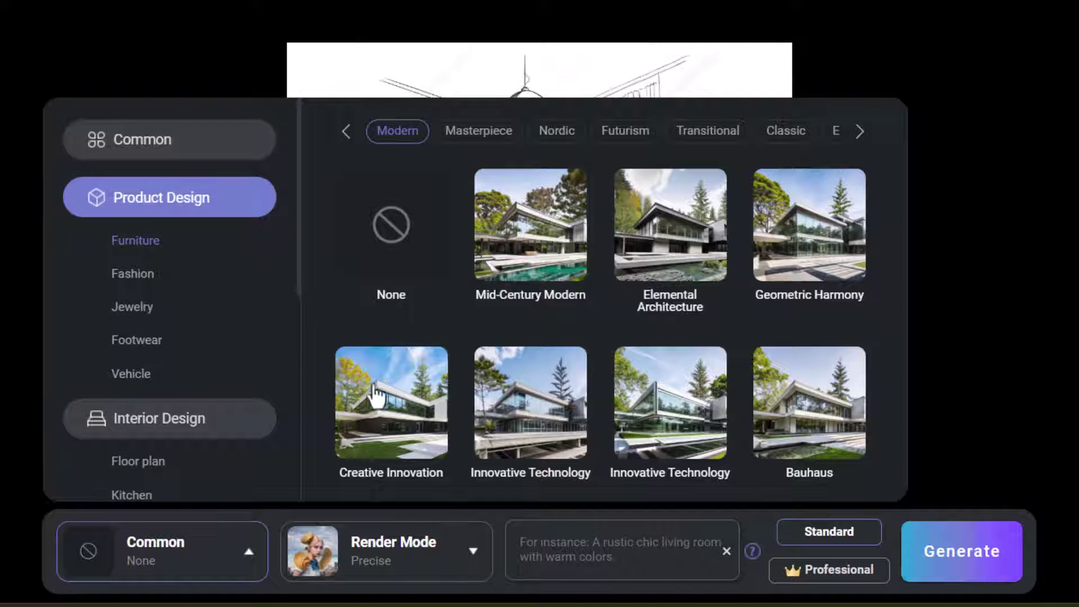
pyautogui.scroll(-3, 251, 281)
pyautogui.click(251, 275)
# Show the Bedroom styles of the Interior Design category and preview the Middle East Modern example.
pyautogui.click(209, 320)
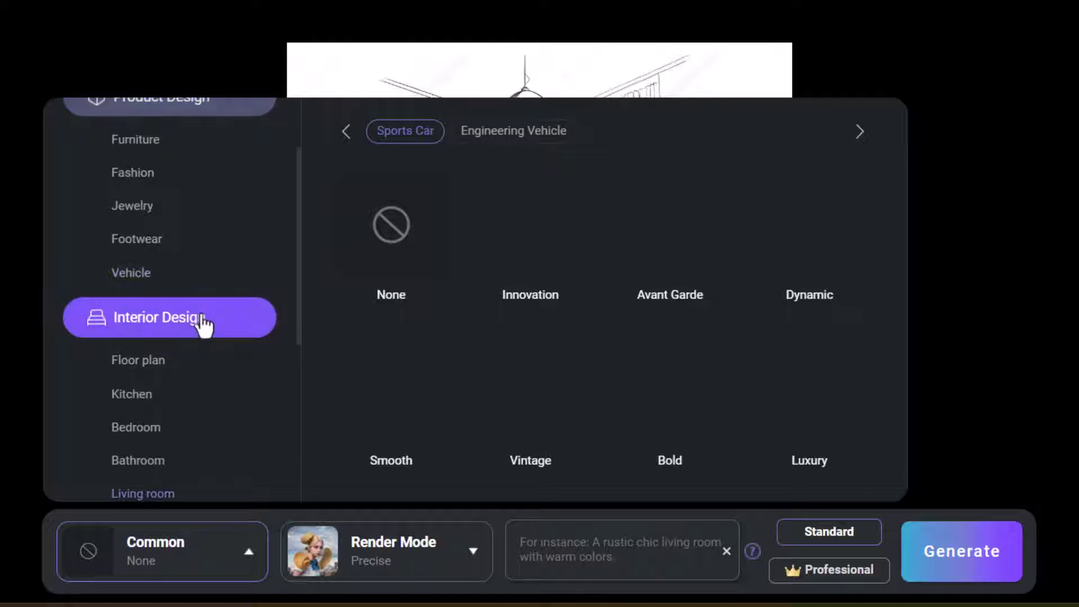
pyautogui.scroll(-3, 149, 371)
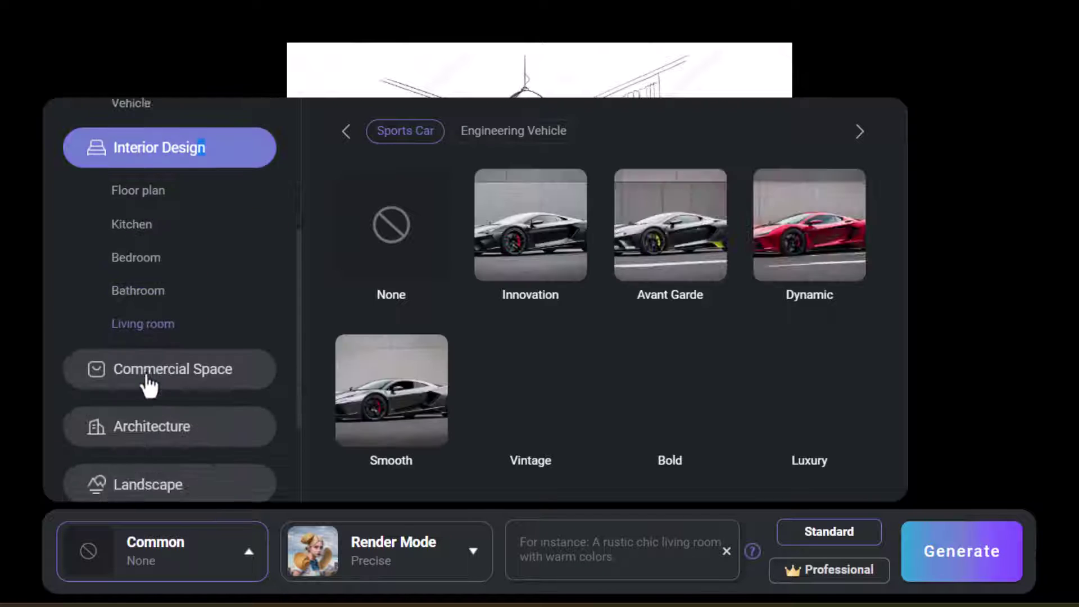
pyautogui.click(145, 237)
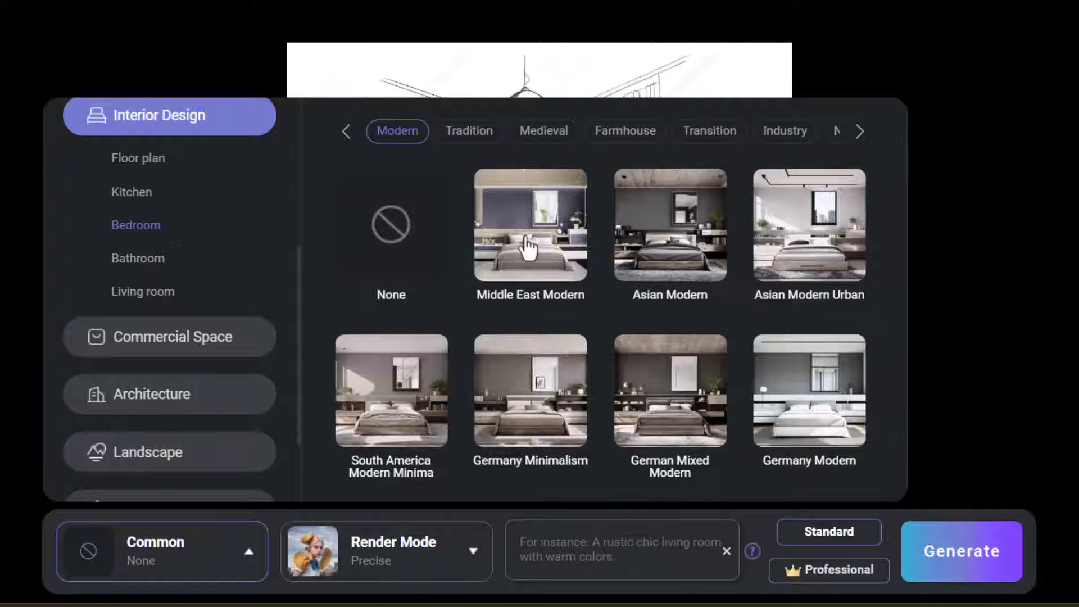
pyautogui.moveTo(528, 243)
# Compare the Modern, Tradition, Medieval, Farmhouse and Transition style groups for the bedroom.
pyautogui.click(473, 143)
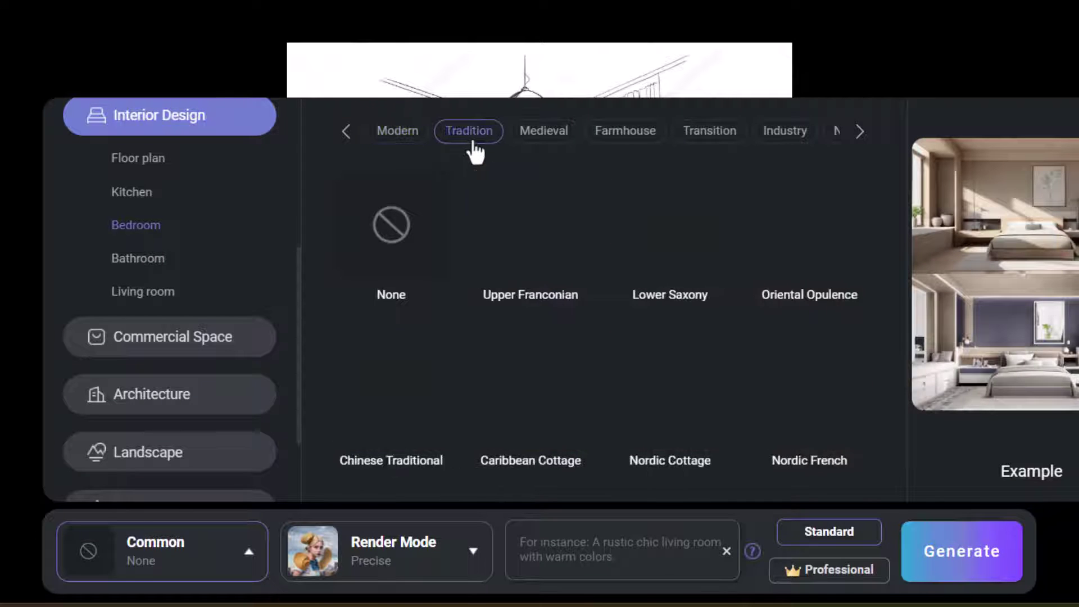
pyautogui.click(532, 141)
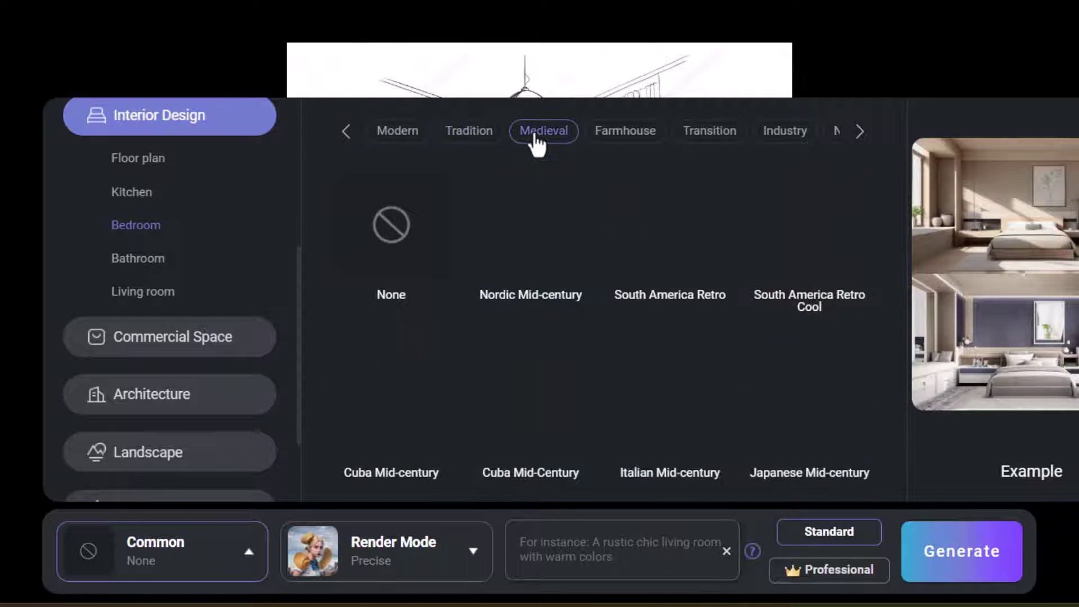
pyautogui.click(622, 145)
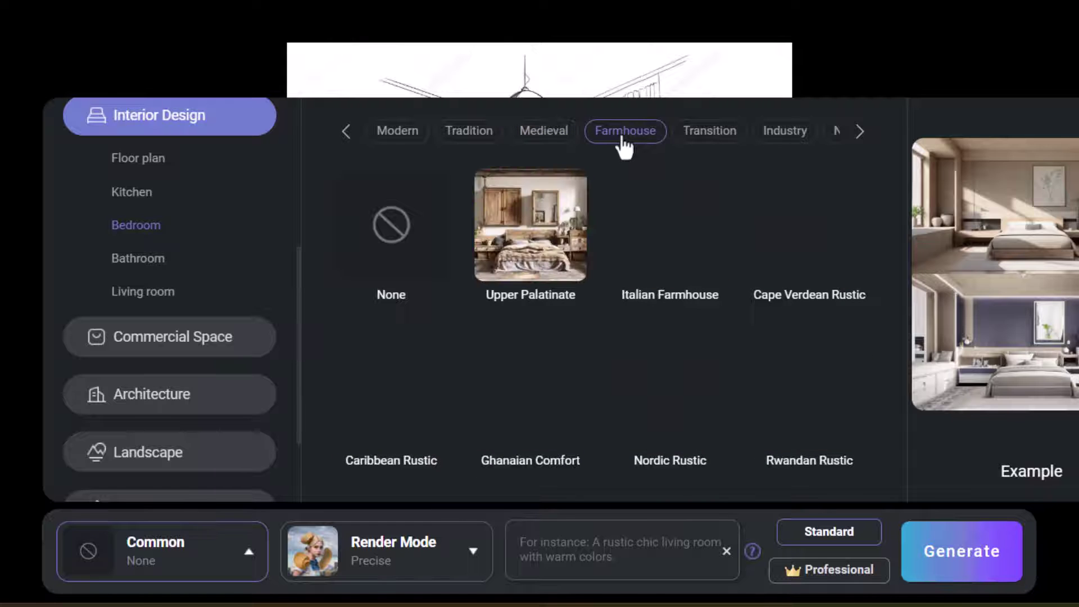
pyautogui.click(406, 141)
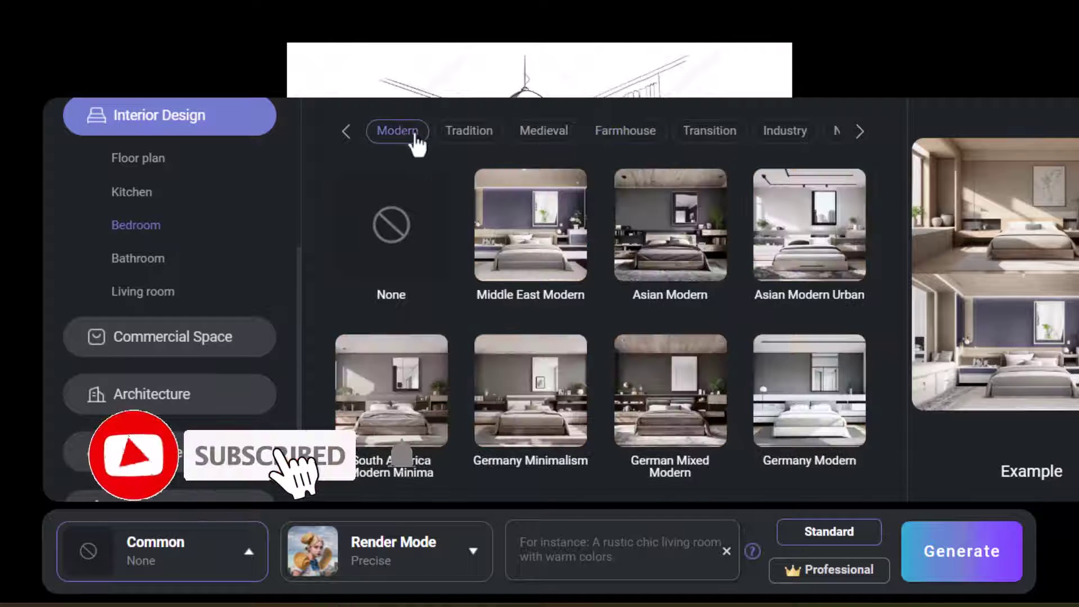
pyautogui.click(472, 140)
pyautogui.click(569, 140)
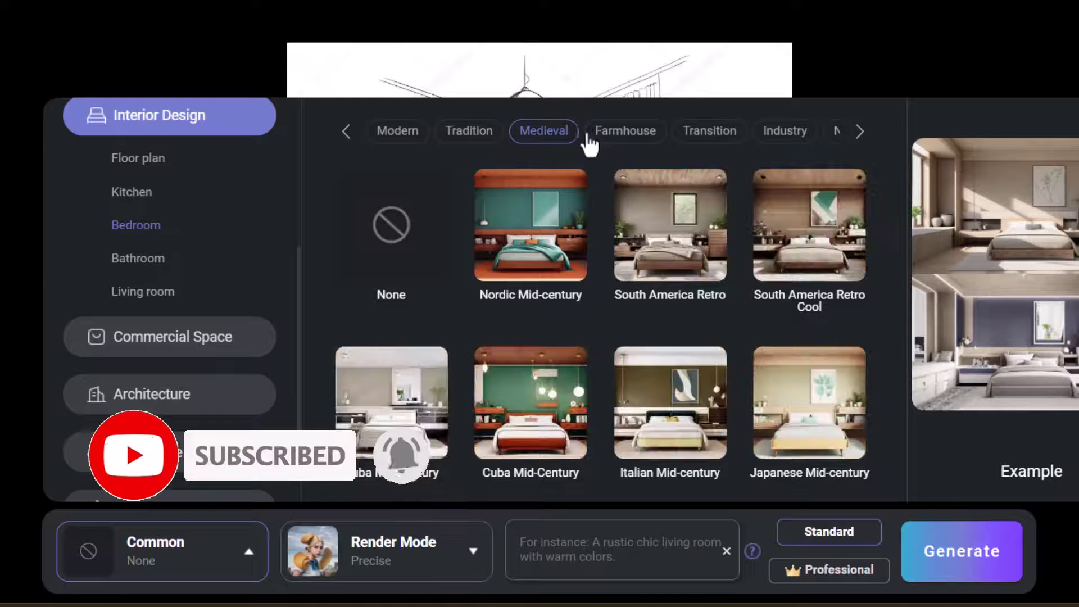
pyautogui.click(600, 143)
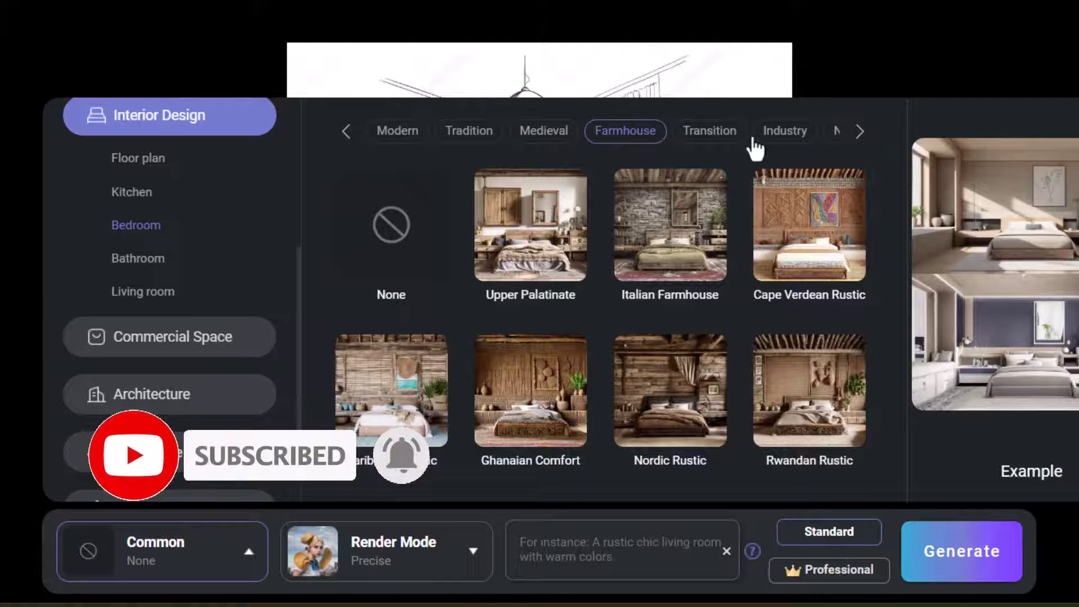
pyautogui.click(702, 140)
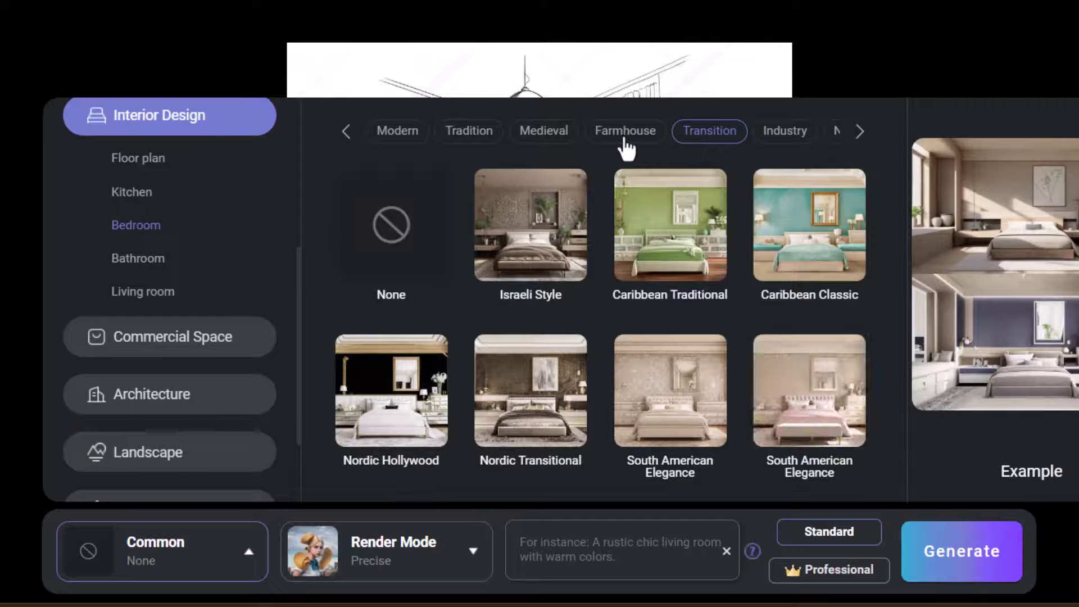
pyautogui.click(624, 144)
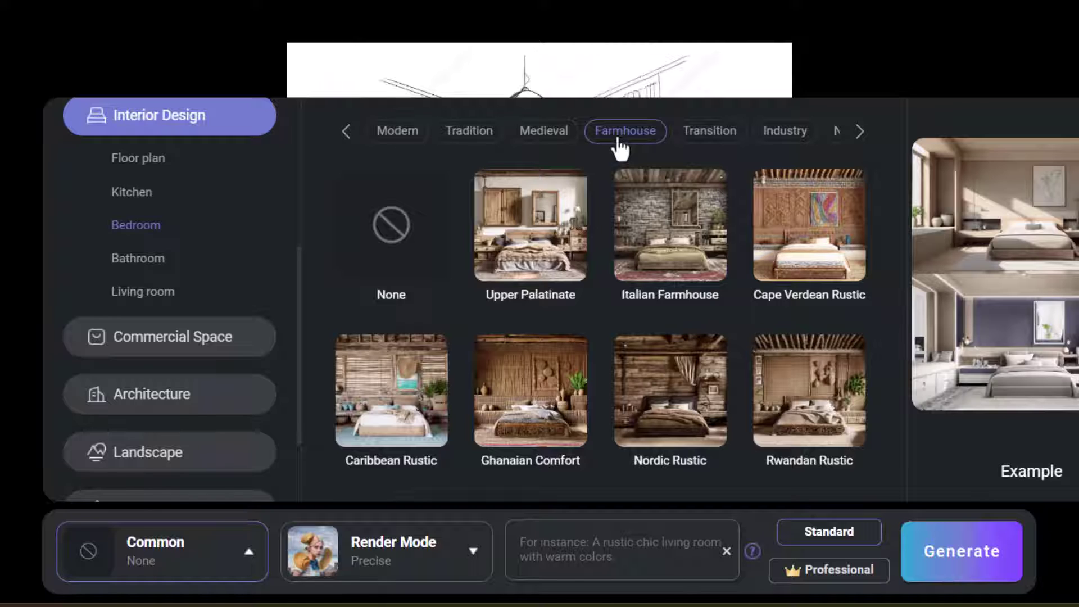
# Choose the Asian Modern style from the Modern bedroom group and keep the render mode on Precise.
pyautogui.click(426, 135)
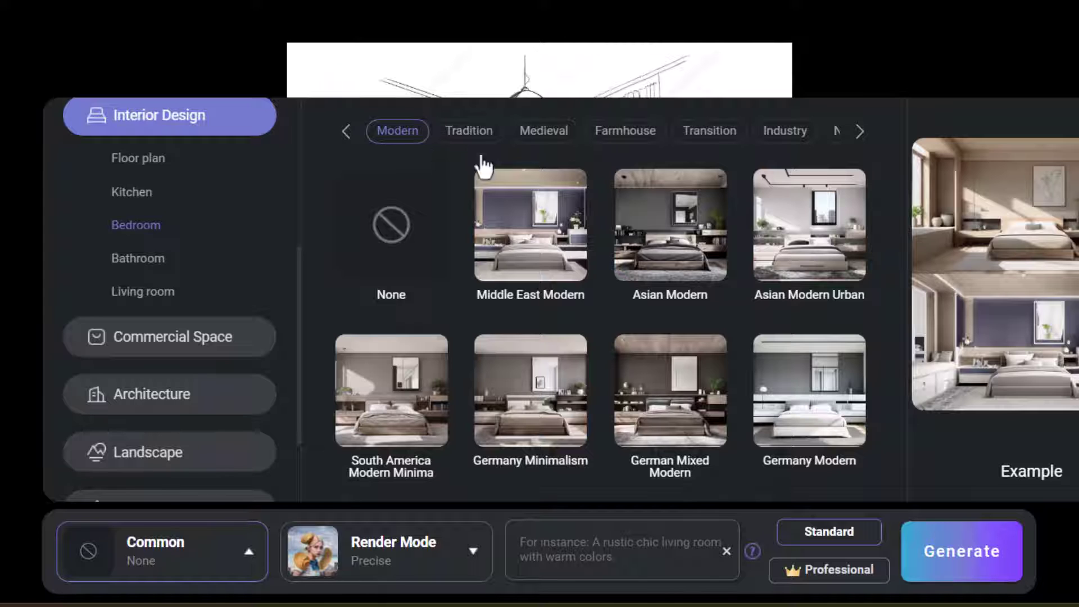
pyautogui.click(666, 247)
pyautogui.click(393, 554)
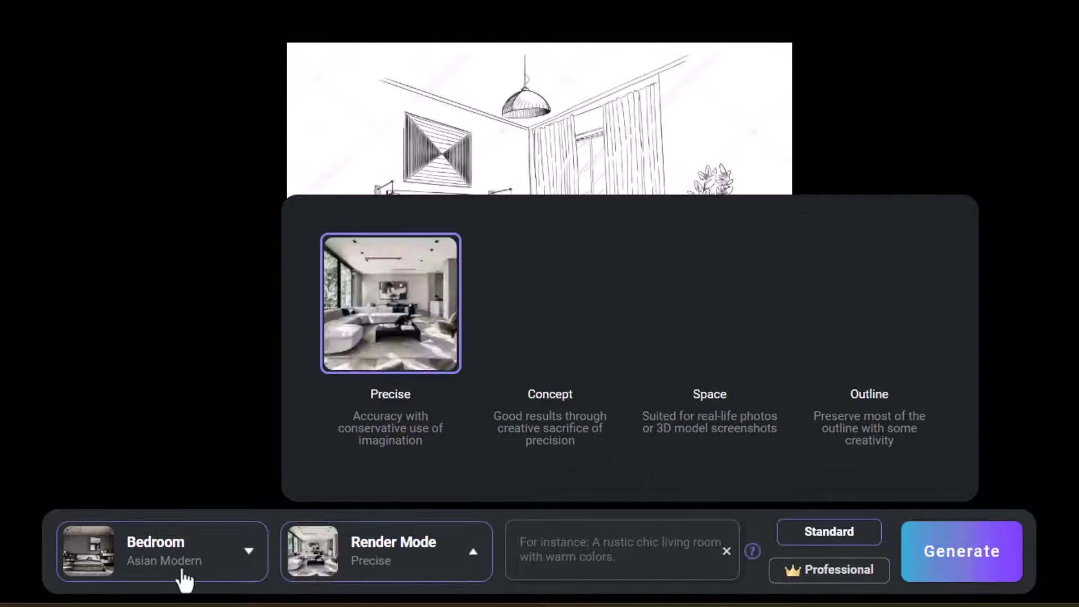
pyautogui.click(183, 578)
pyautogui.click(184, 579)
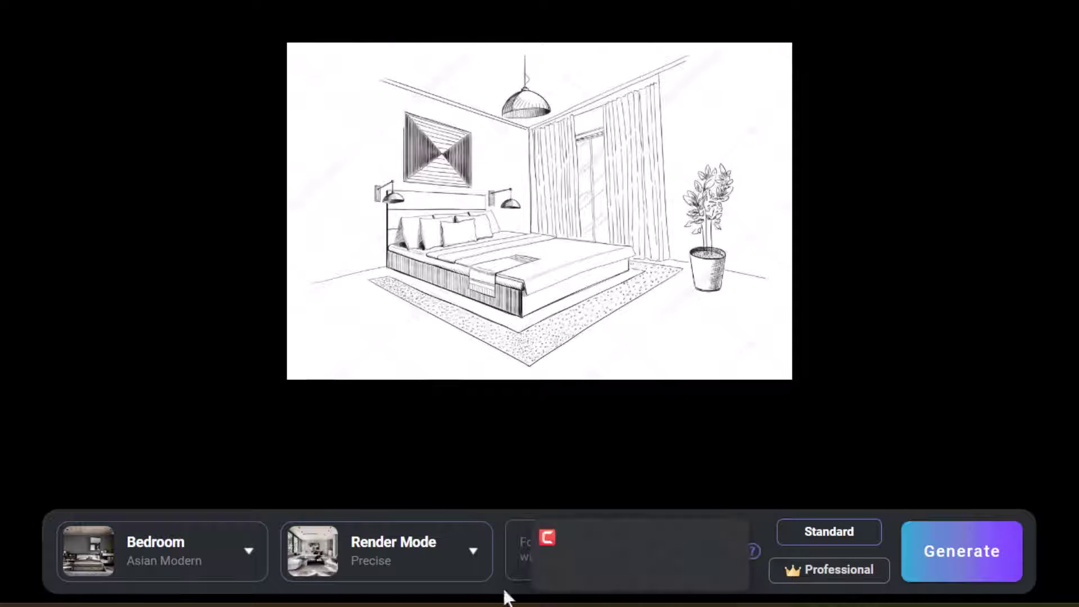
pyautogui.click(444, 574)
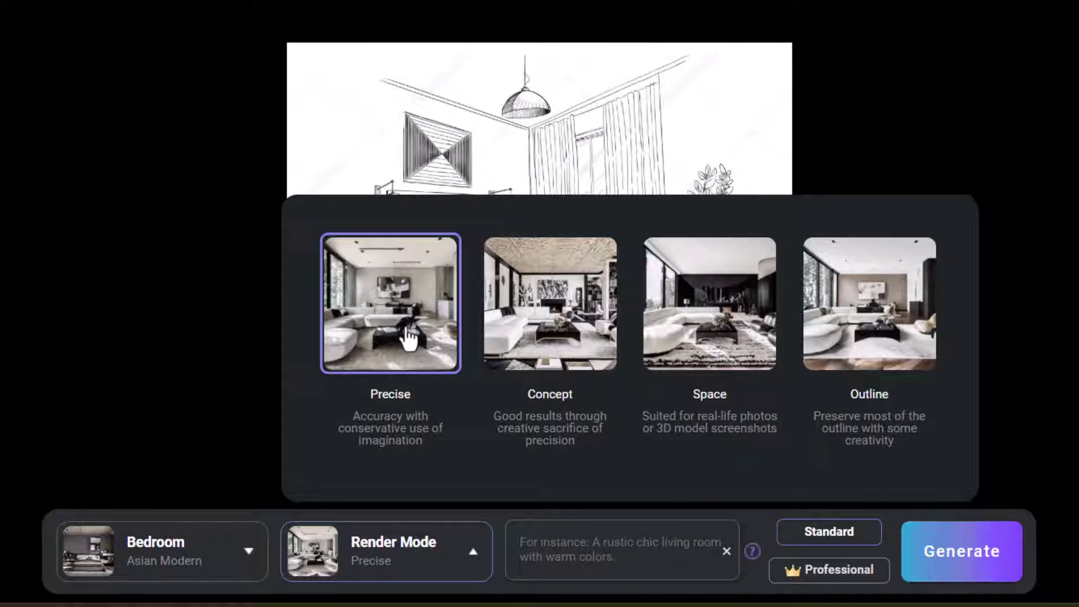
pyautogui.click(553, 534)
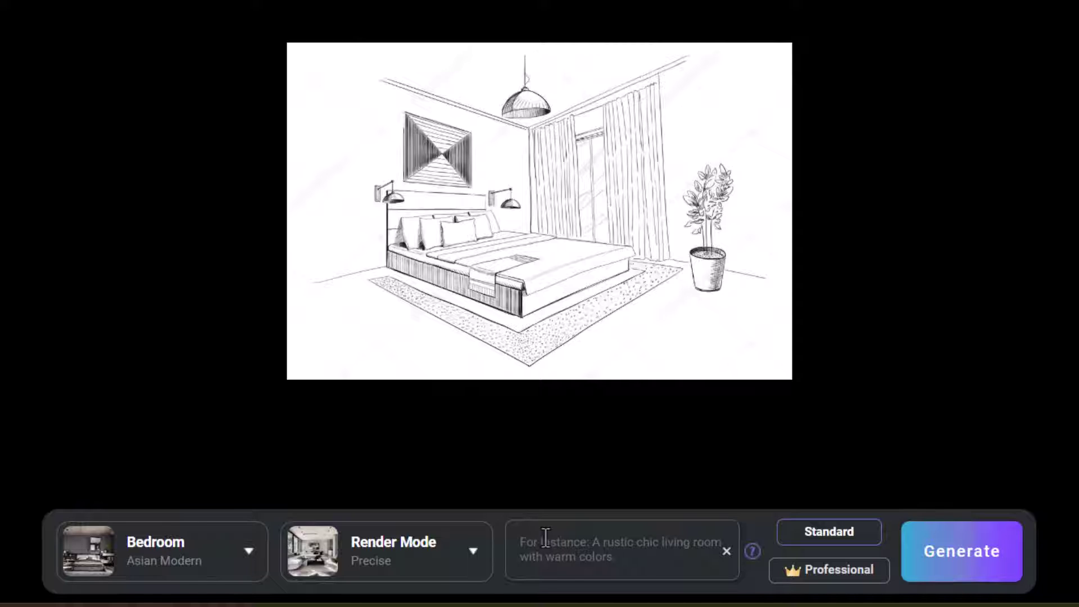
# Enter the prompt "floor must be woody and wall must be plaster, Realistic Render, Warm color lights" and generate the bedroom renderings.
pyautogui.click(546, 538)
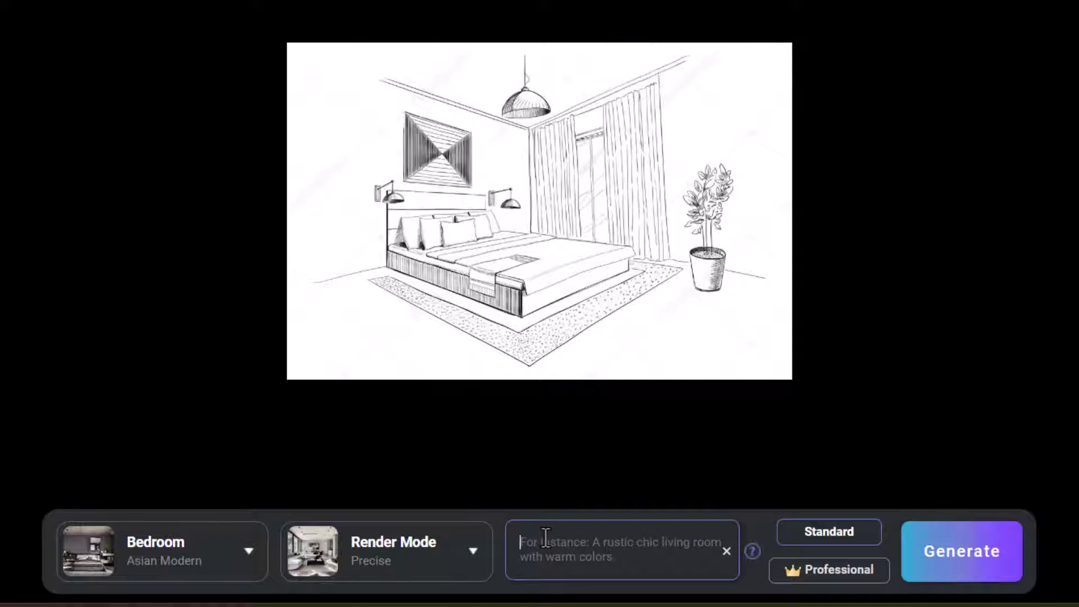
pyautogui.write('floor must be w')
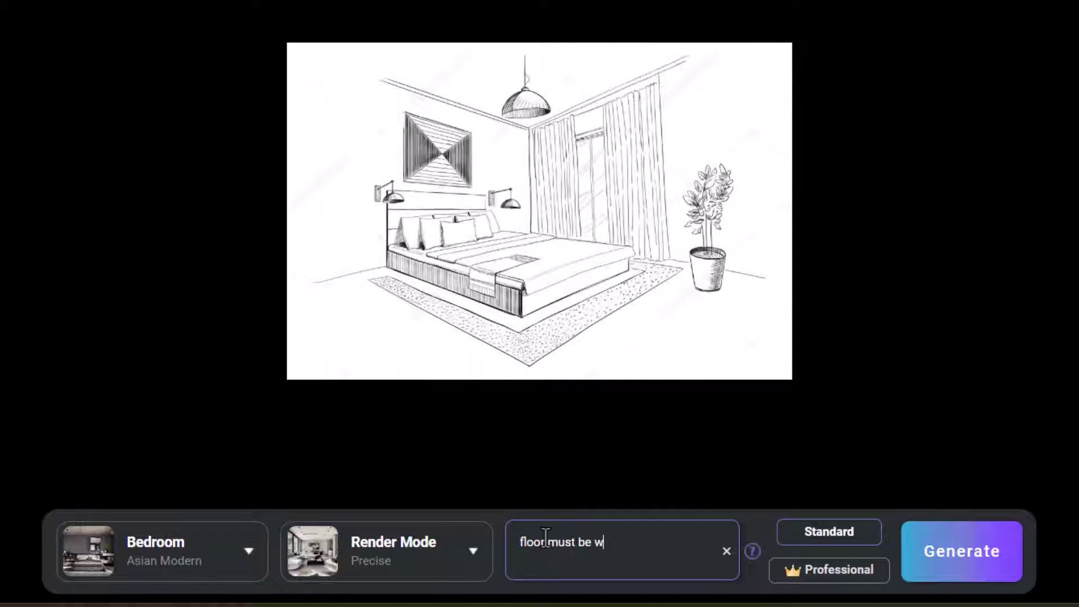
pyautogui.write('oody and wall mus')
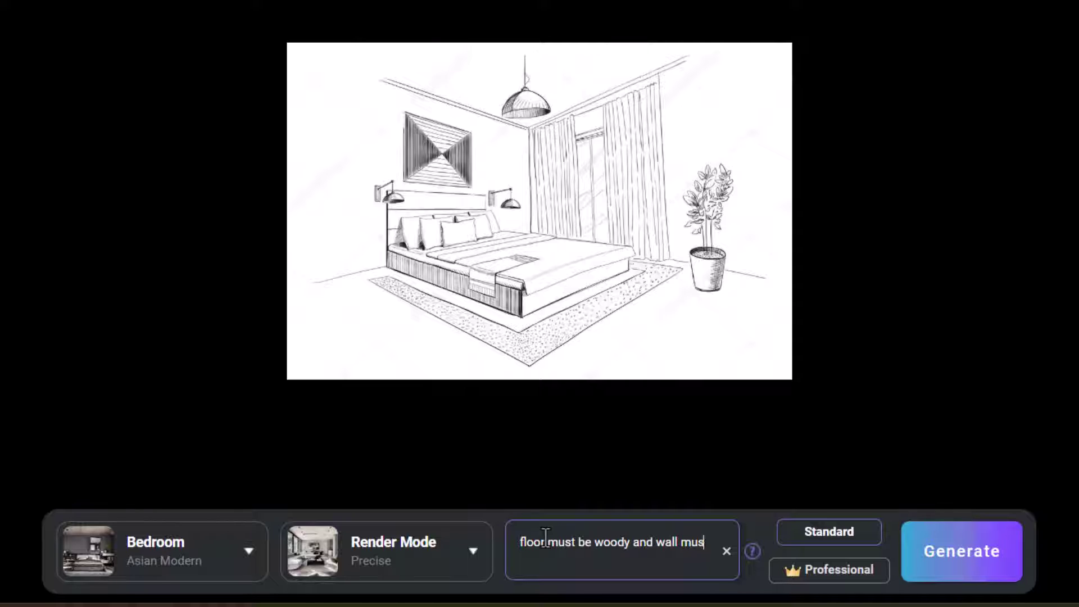
pyautogui.write('t be plaster,')
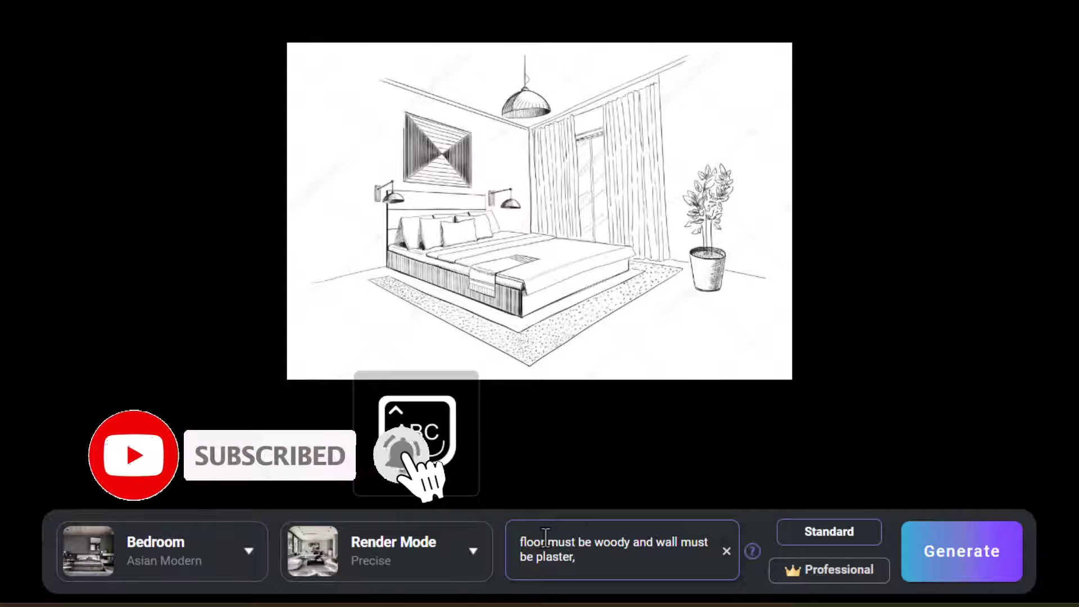
pyautogui.write('Real')
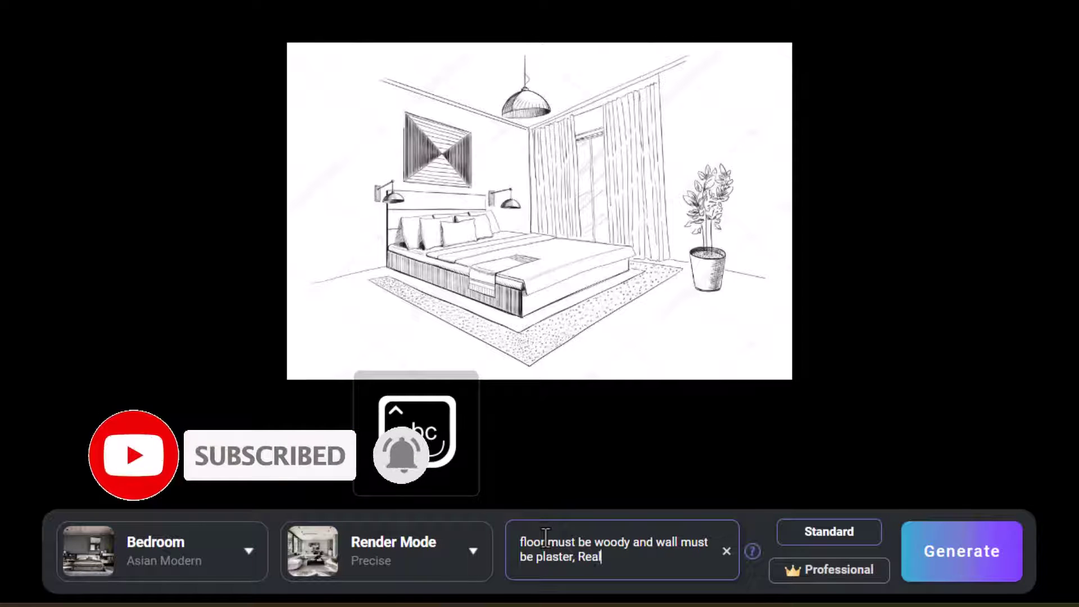
pyautogui.write('istic Re')
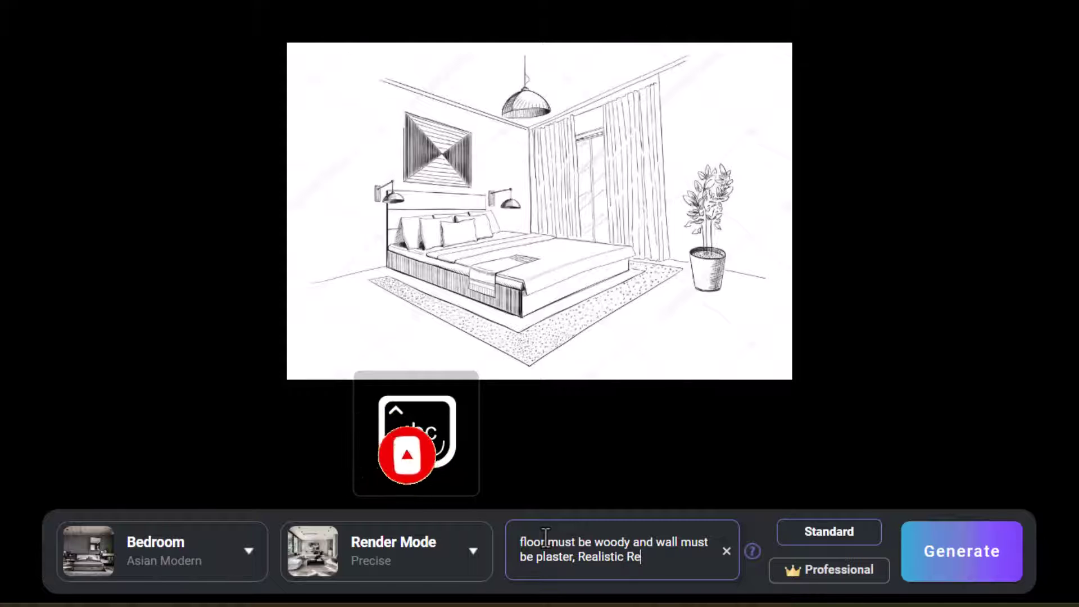
pyautogui.write('nder,')
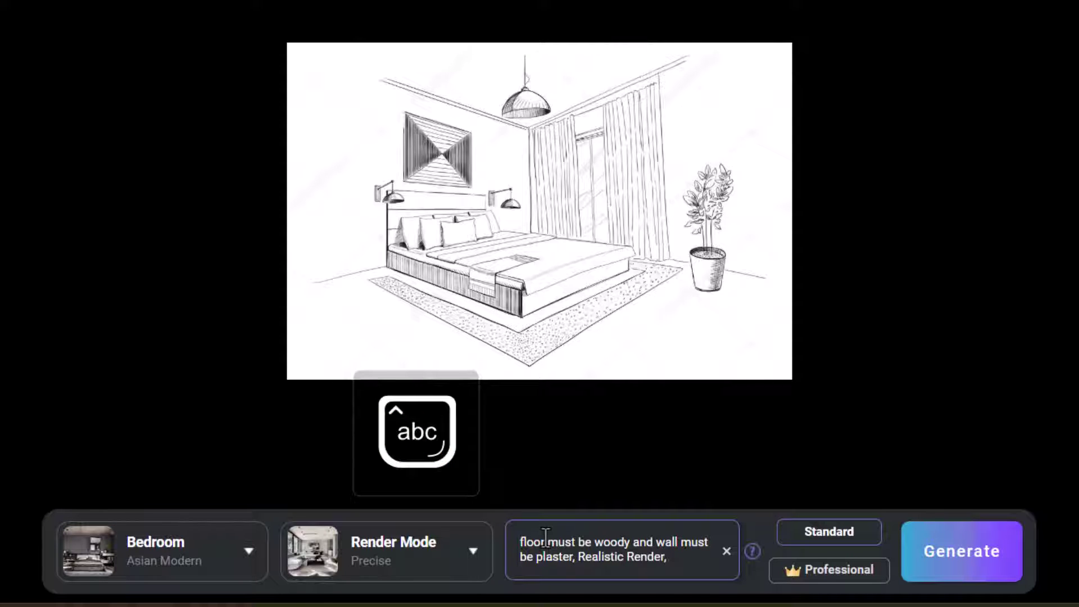
pyautogui.write(' Warm color lights')
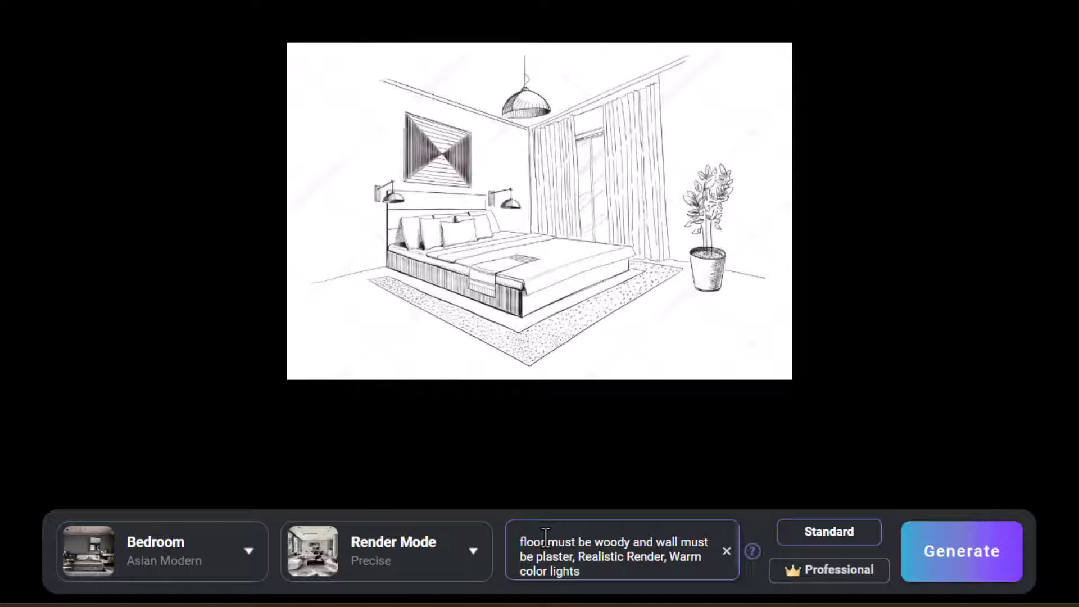
pyautogui.moveTo(581, 572); pyautogui.dragTo(476, 492)
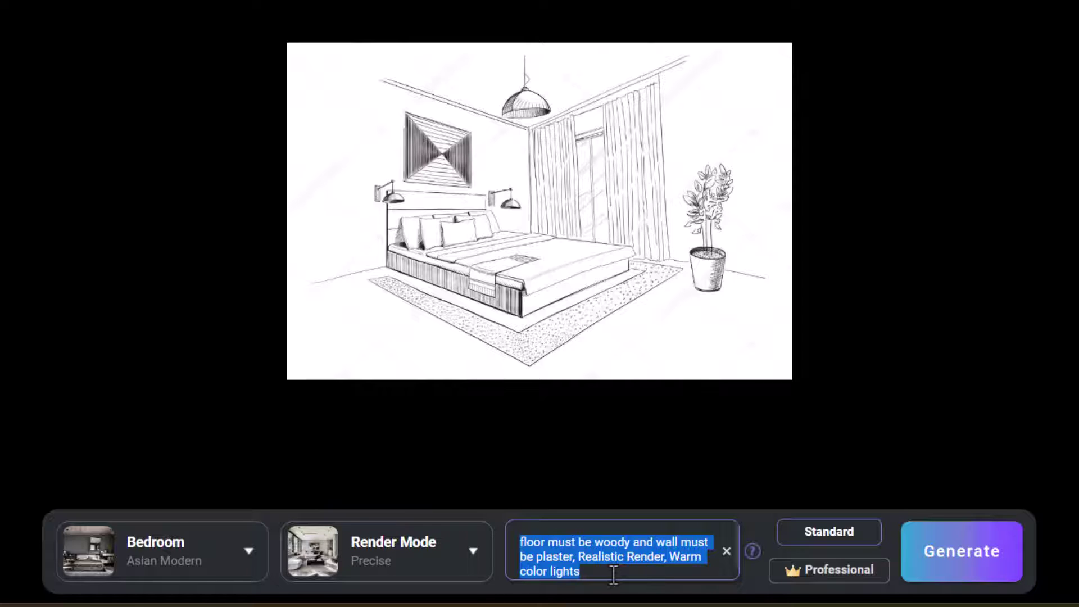
pyautogui.click(952, 565)
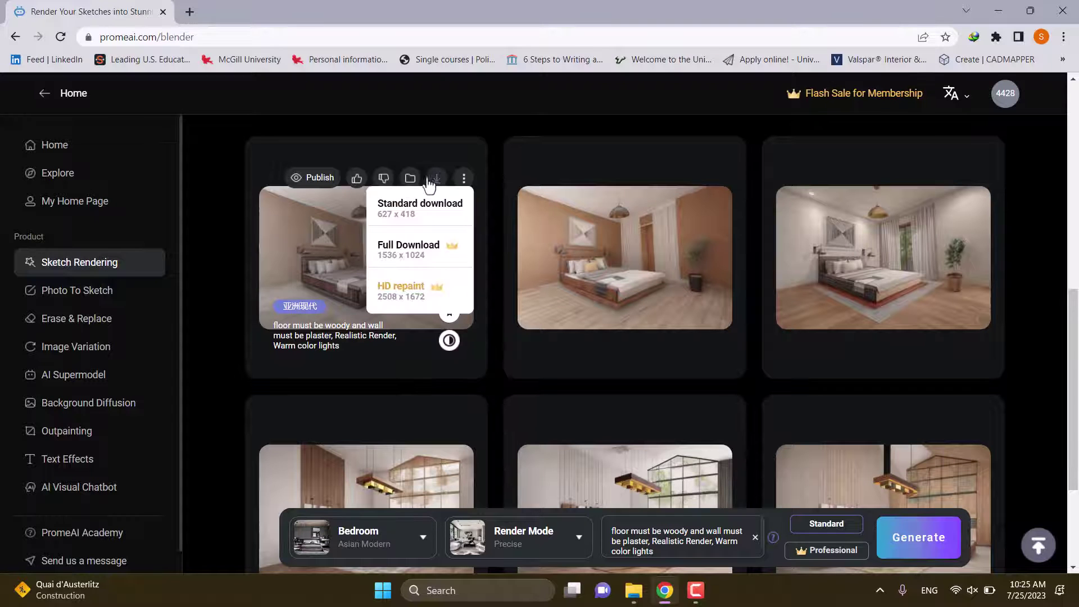
# Download the first bedroom rendering in the standard 627 x 418 size, view the saved image, and close it.
pyautogui.moveTo(436, 189)
pyautogui.click(417, 208)
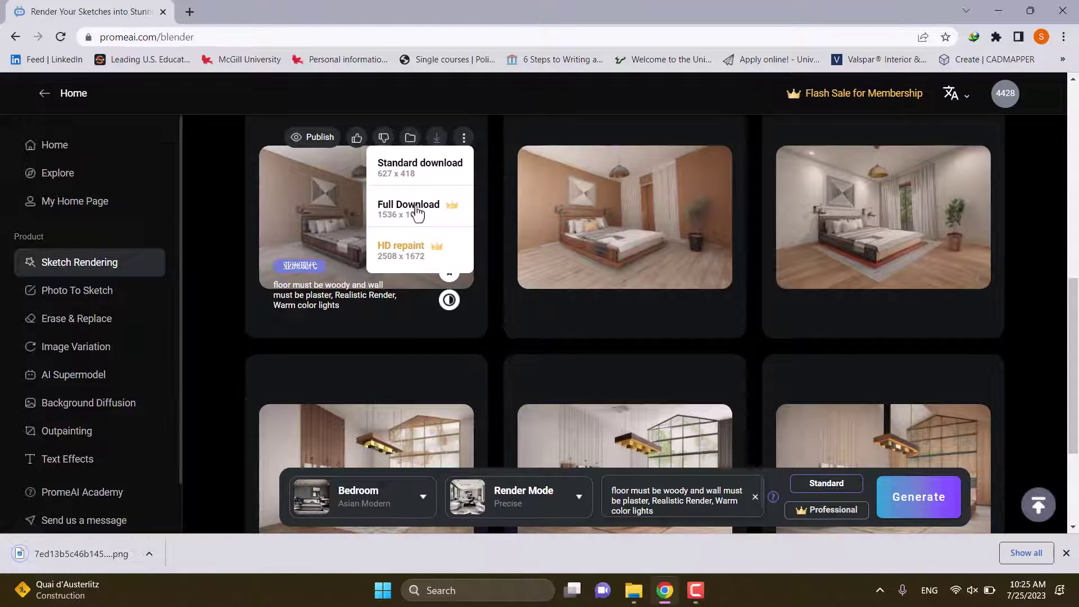
pyautogui.click(53, 562)
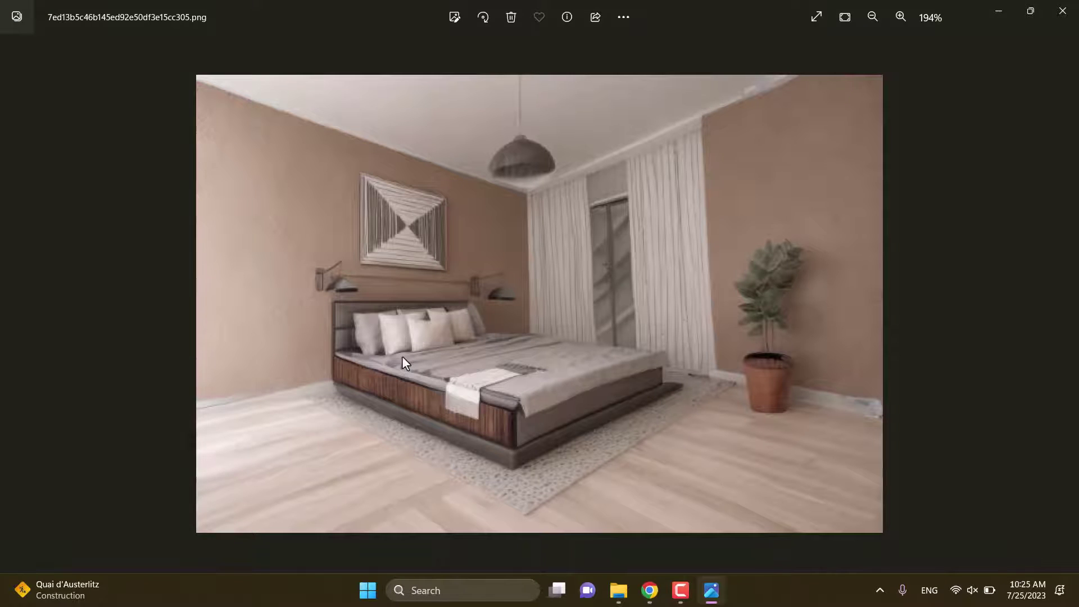
pyautogui.scroll(-5, 403, 356)
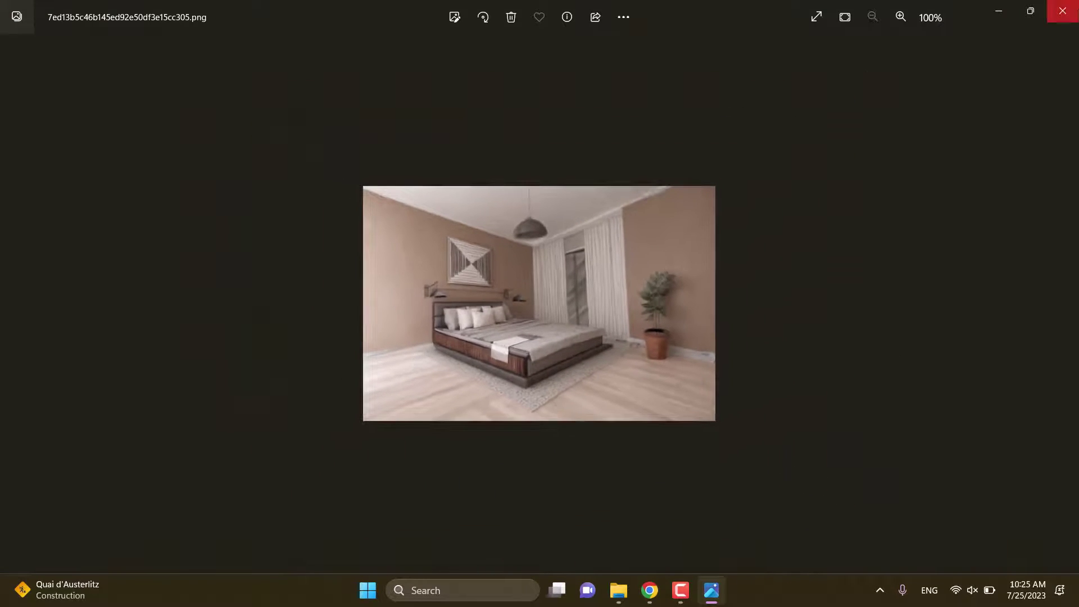
pyautogui.click(1062, 11)
# Replace the bedroom sketch by uploading the file Sketch B (1) from the Downloads folder.
pyautogui.scroll(5, 332, 211)
pyautogui.scroll(3, 332, 213)
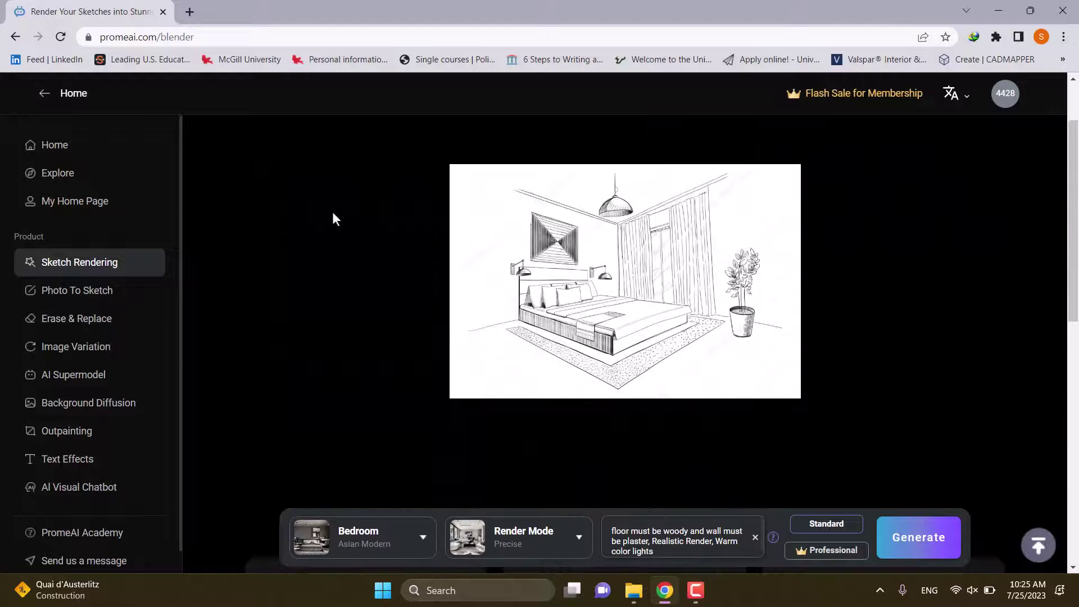
pyautogui.click(657, 177)
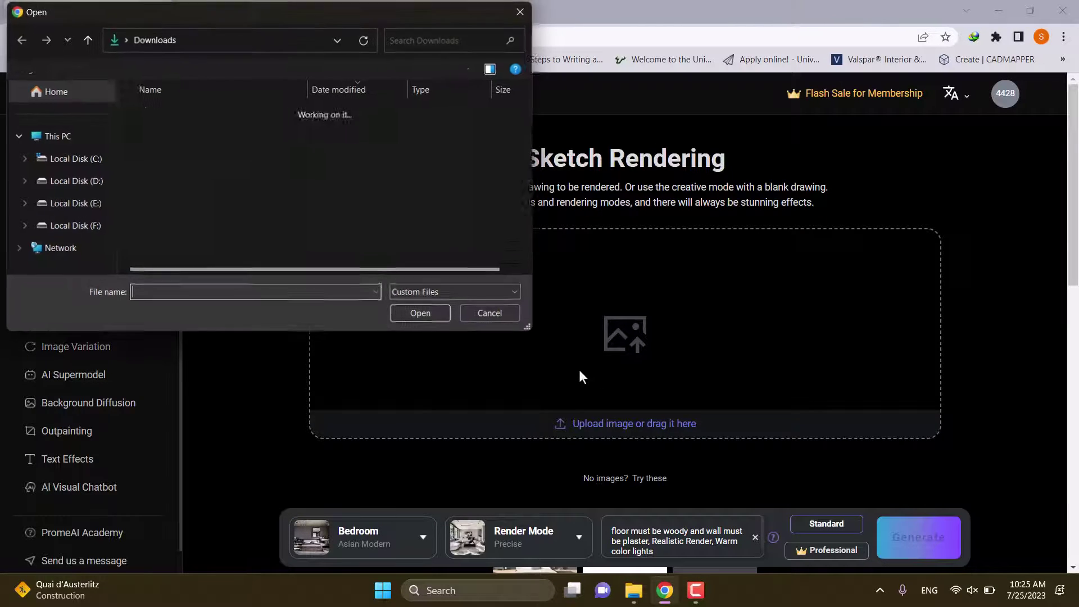
pyautogui.click(189, 227)
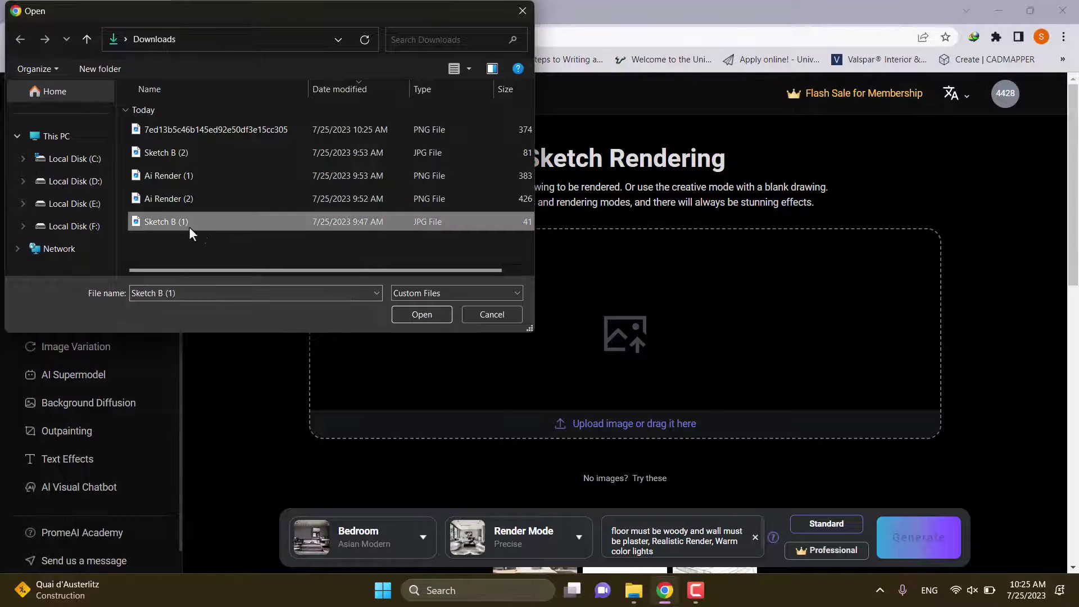
pyautogui.click(400, 315)
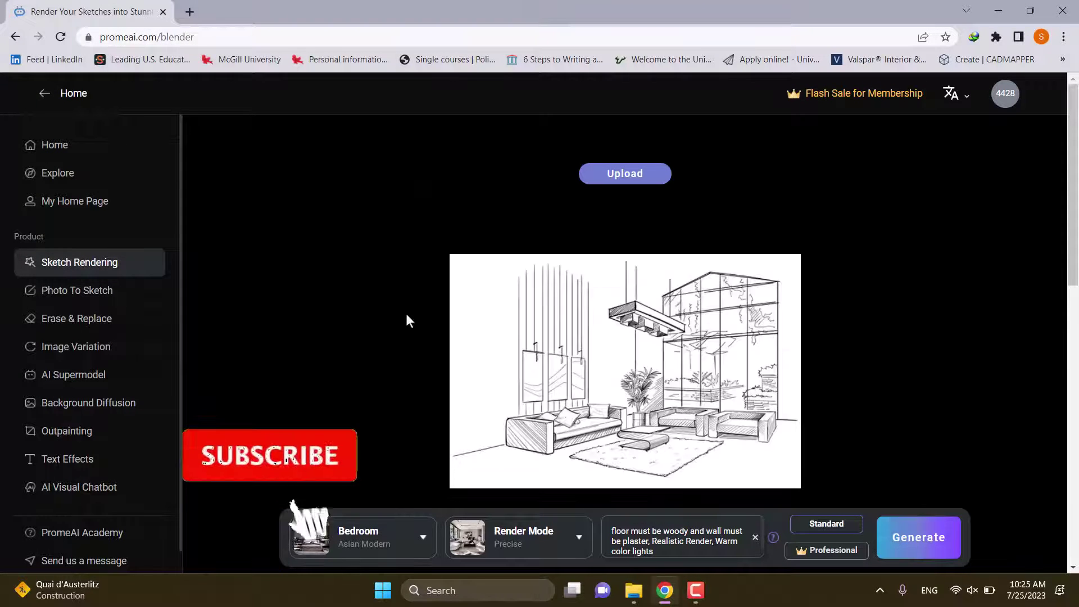
# Set the render mode to Space and choose the German Mixed Modern style for the Living room.
pyautogui.click(527, 556)
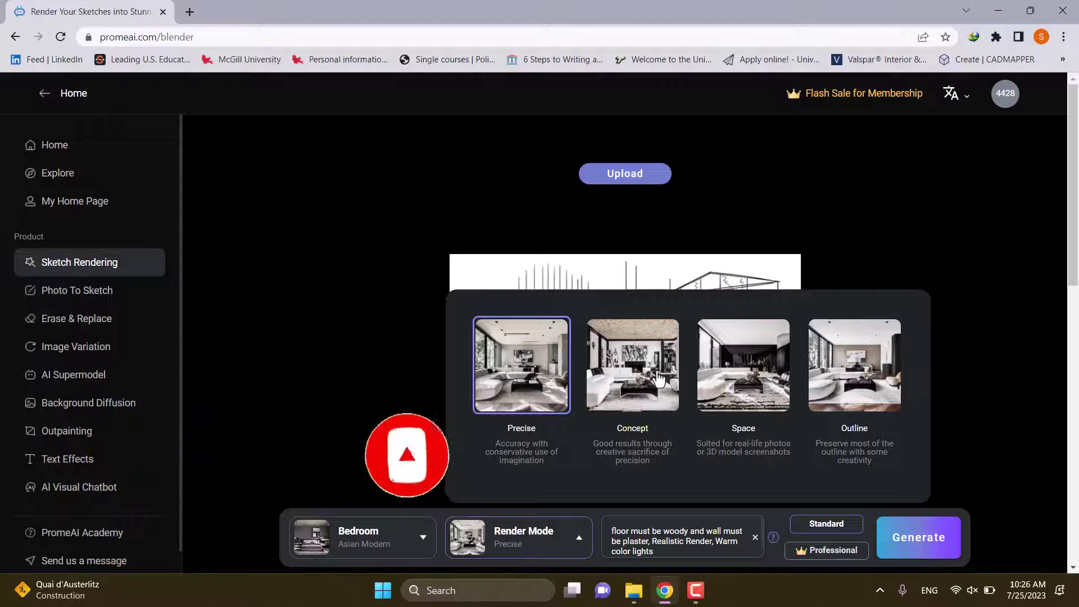
pyautogui.click(751, 384)
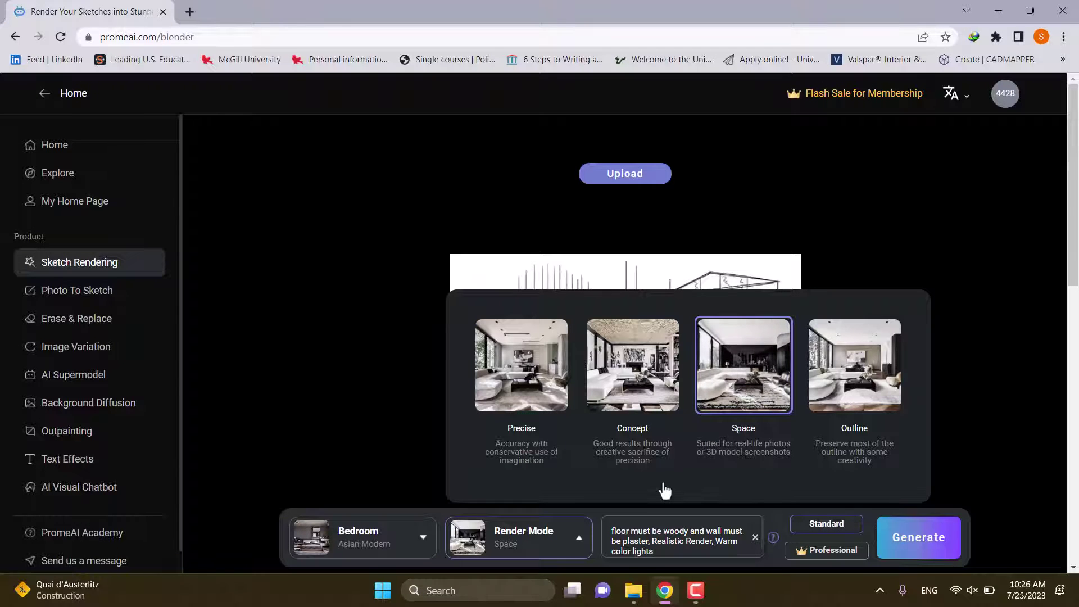
pyautogui.click(378, 552)
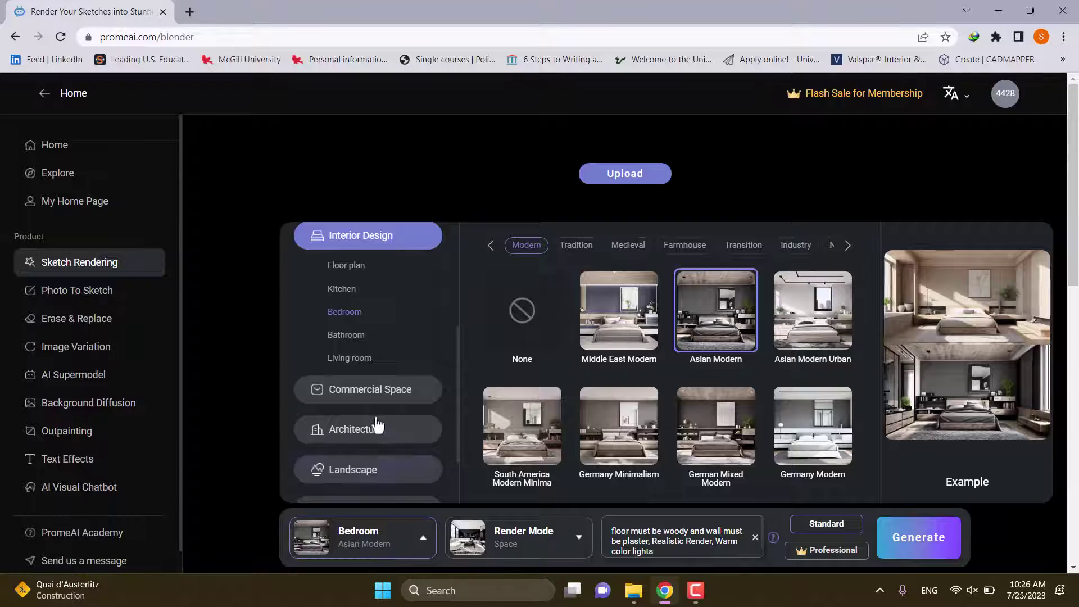
pyautogui.click(352, 339)
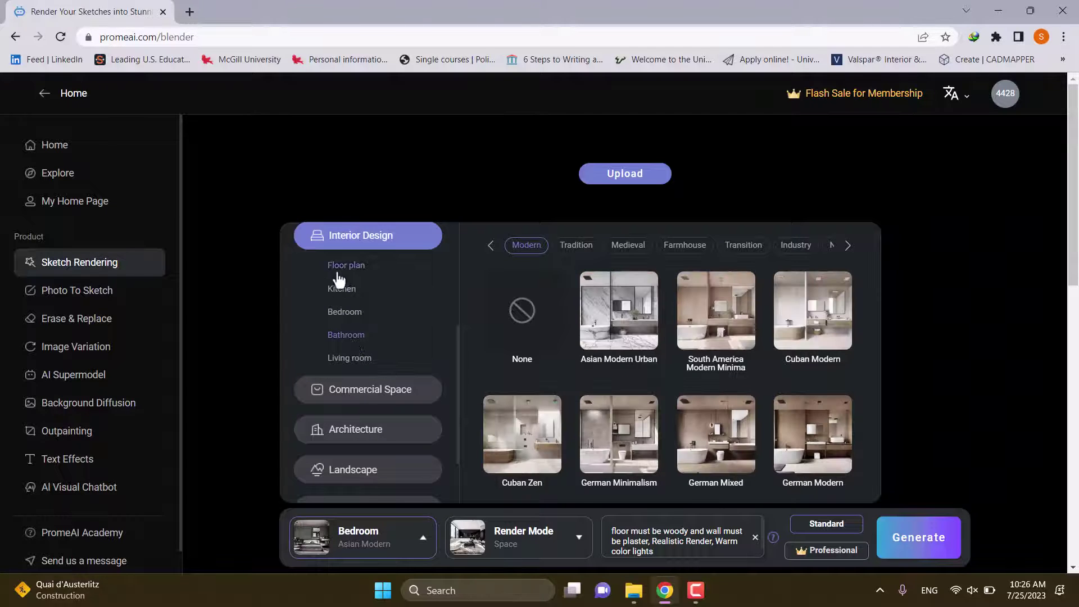
pyautogui.click(357, 362)
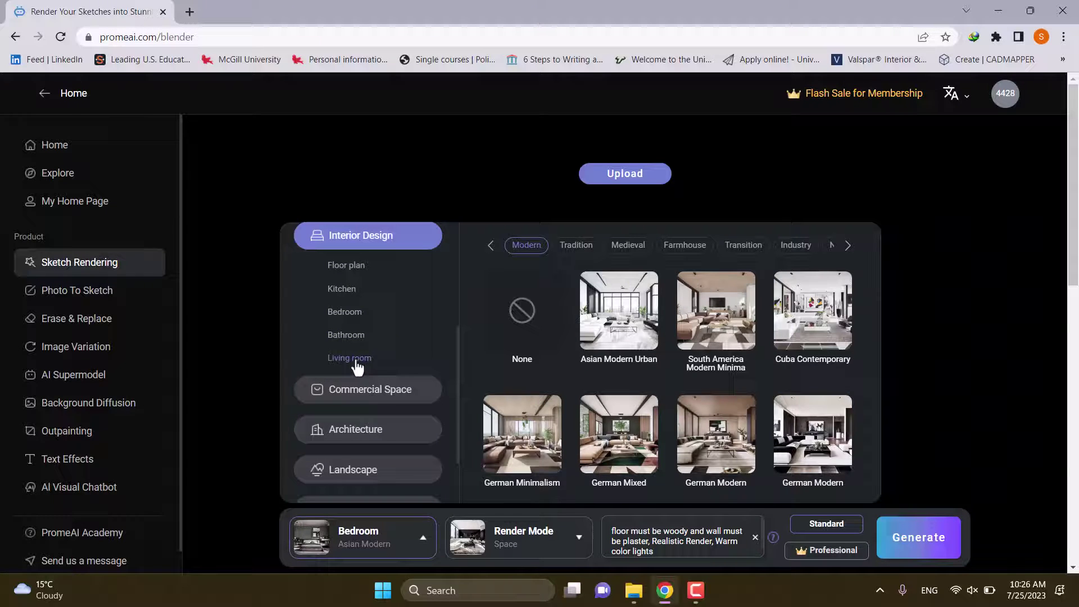
pyautogui.click(598, 441)
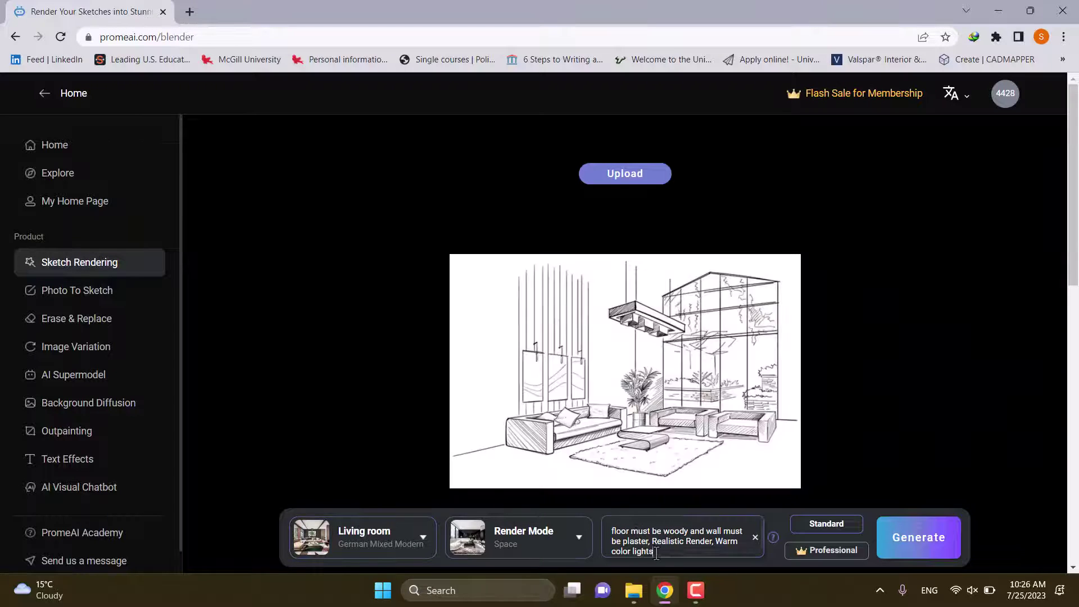
# Clear the text prompt and generate the living room renderings.
pyautogui.moveTo(655, 551); pyautogui.dragTo(558, 530)
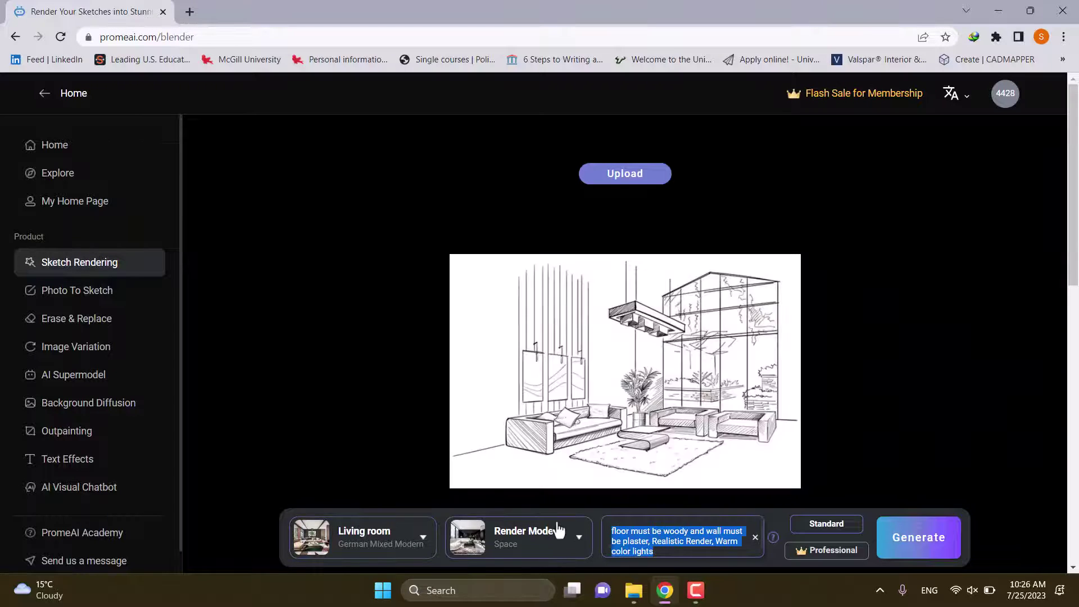
pyautogui.moveTo(558, 530)
pyautogui.press('BackSpace')
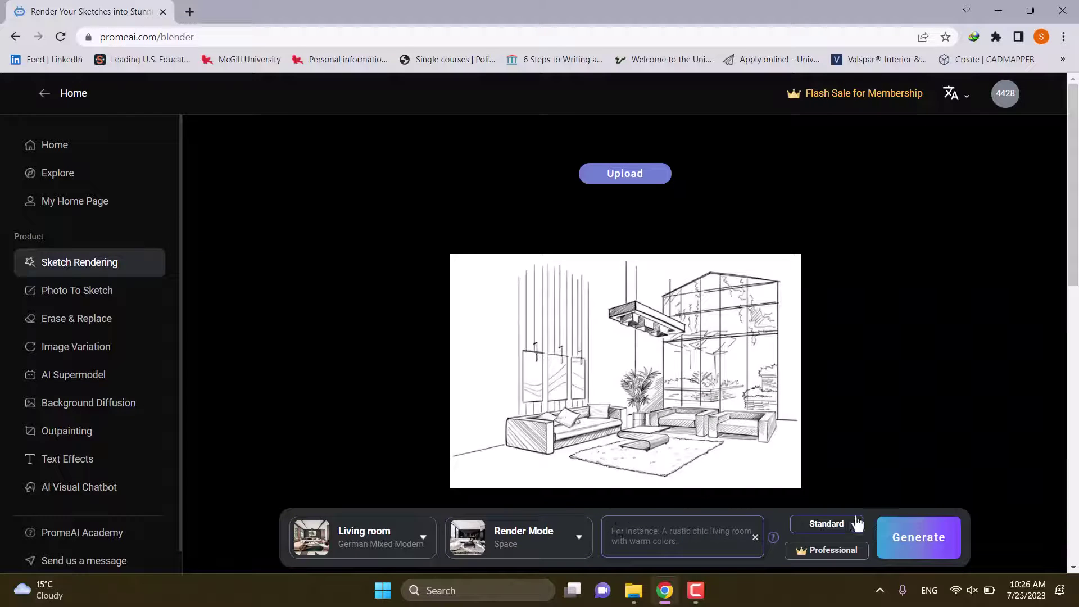
pyautogui.click(929, 548)
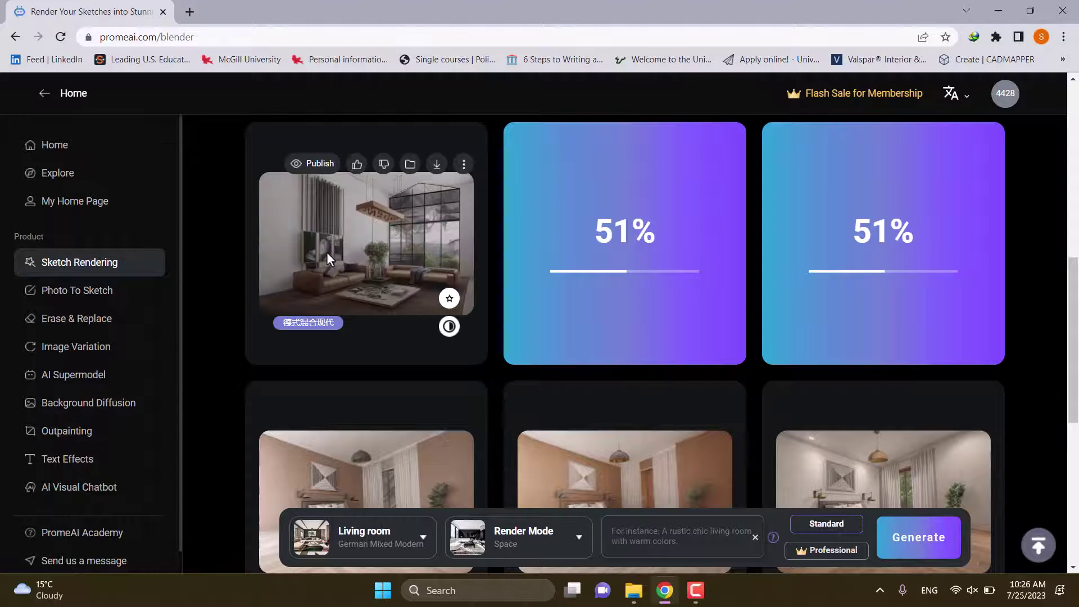
# Download the first living room rendering in the standard 627 x 418 size and view the saved image.
pyautogui.moveTo(436, 163)
pyautogui.click(420, 190)
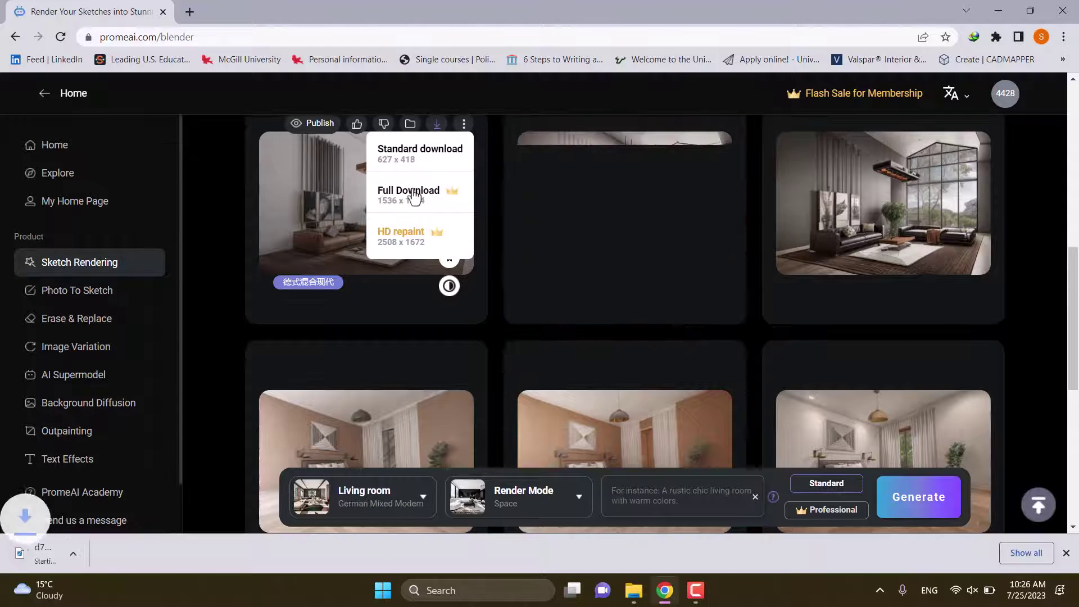
pyautogui.click(70, 556)
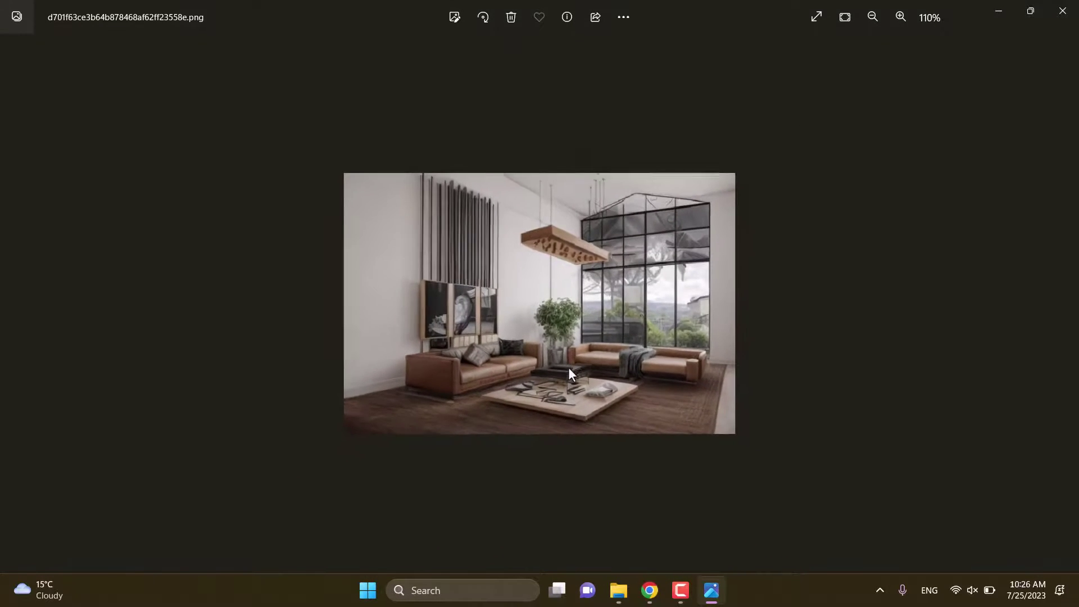
pyautogui.scroll(-3, 568, 366)
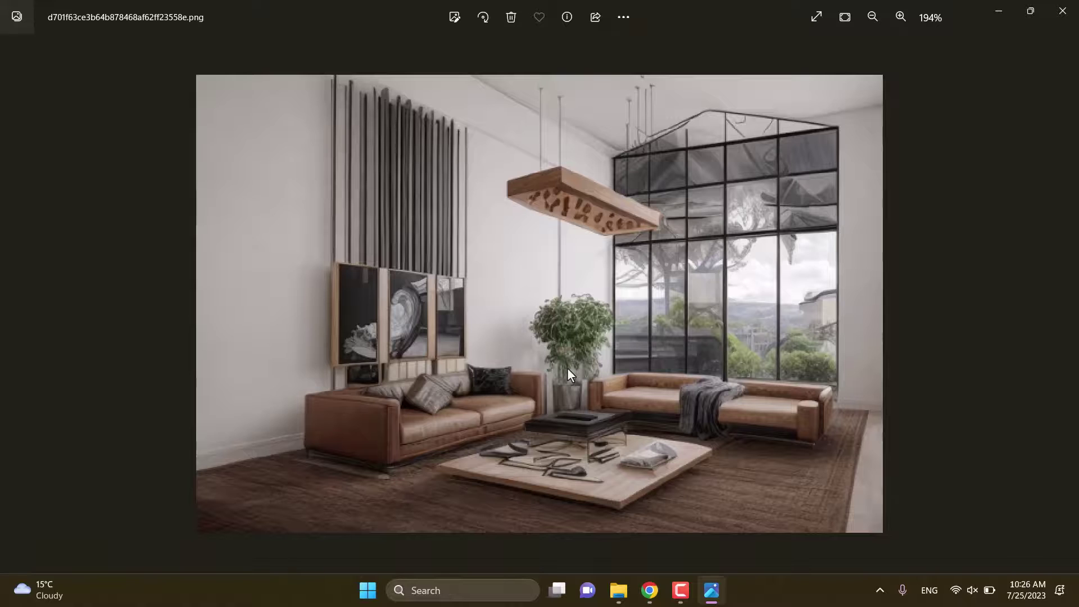
pyautogui.scroll(-2, 568, 368)
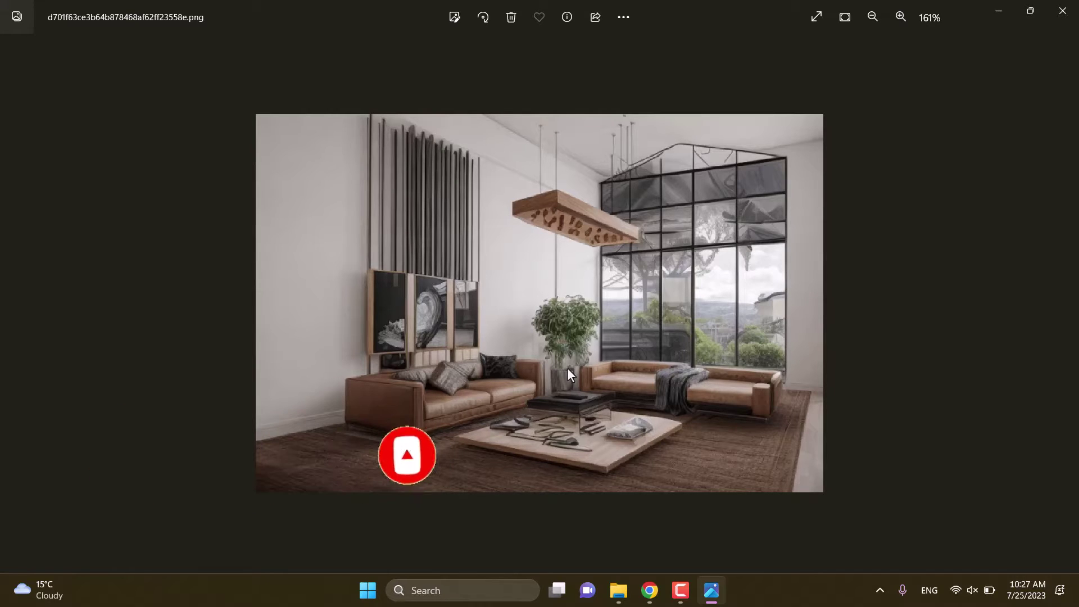
pyautogui.click(680, 590)
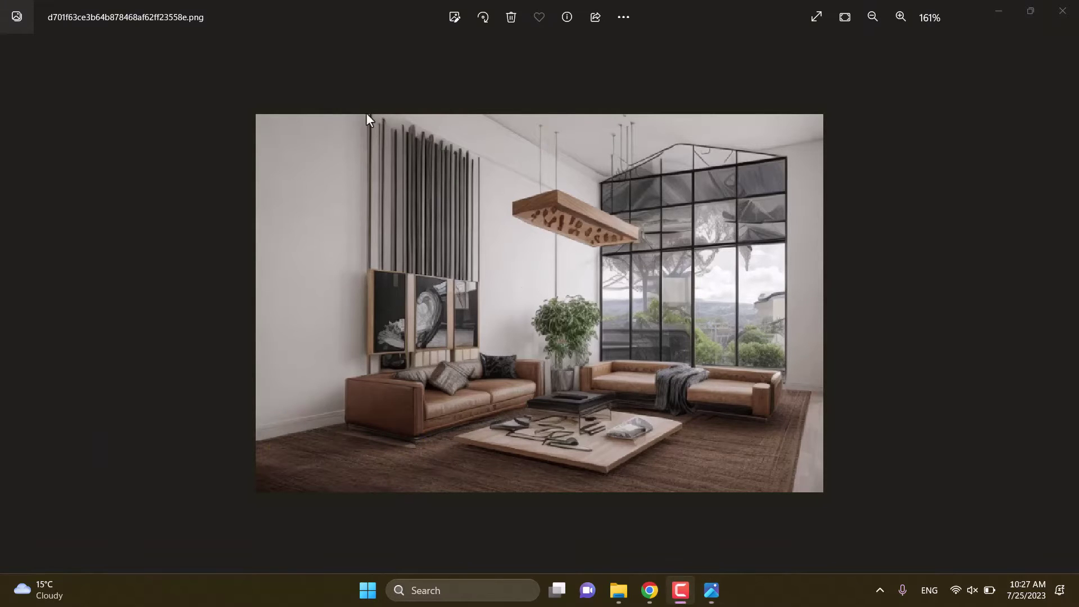